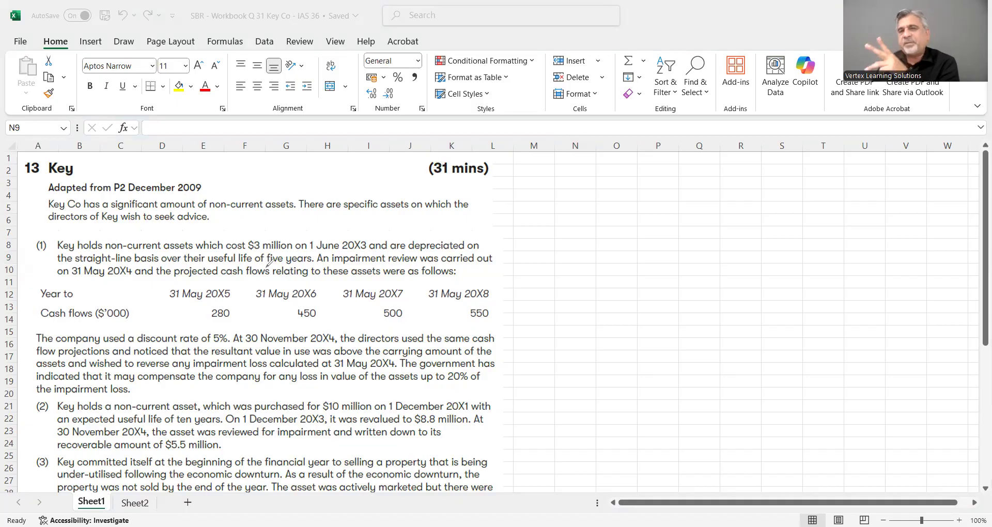
Step: Circle the question's item numbers (1), (2) and (3) with the drawing pen and erase the circles
mouse_move(46, 238)
mouse_down()
mouse_move(32, 256)
mouse_move(42, 254)
mouse_up()
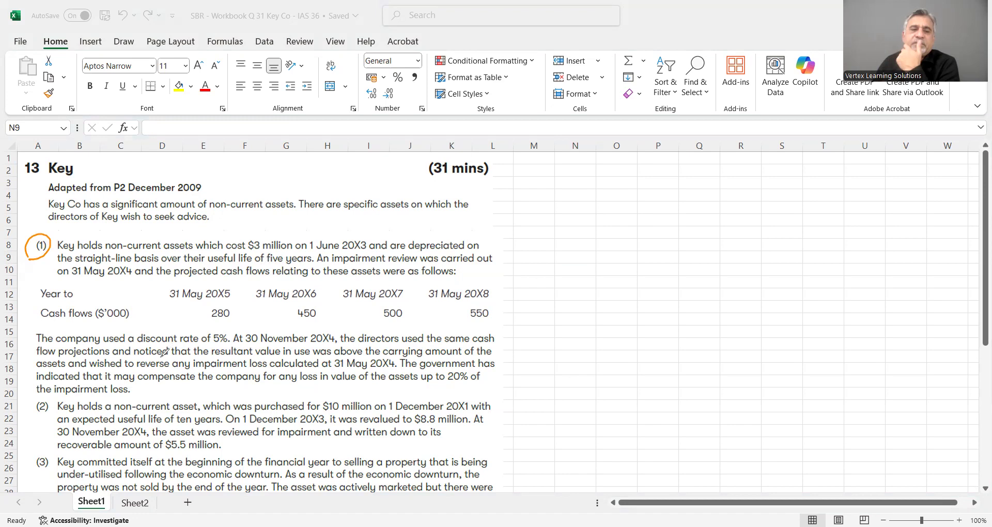
drag(50, 416, 25, 419)
mouse_move(65, 458)
mouse_down()
mouse_move(50, 473)
mouse_move(28, 468)
mouse_up()
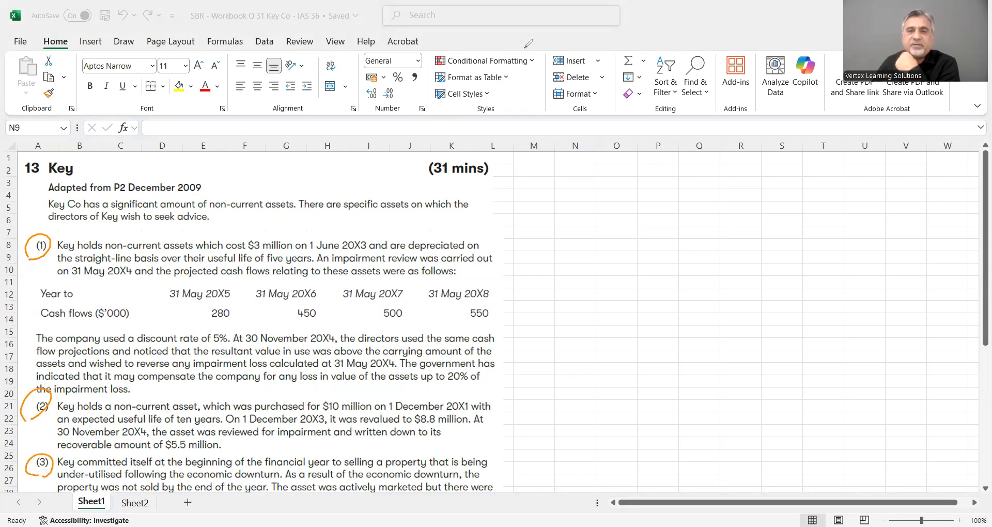
key(e)
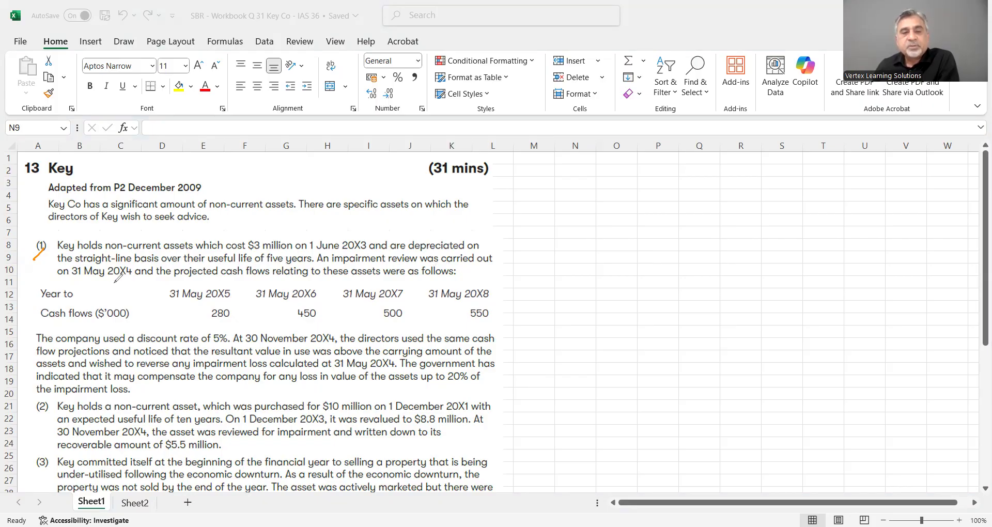
Step: Underline the impairment review date 31 May 20X4 in item (1) and erase the pen marks
drag(80, 281, 97, 280)
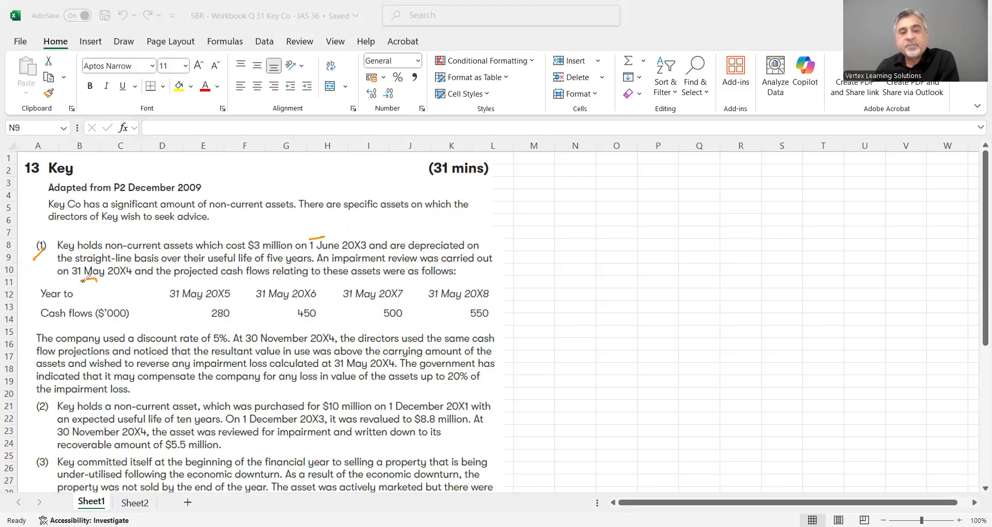
drag(82, 282, 97, 281)
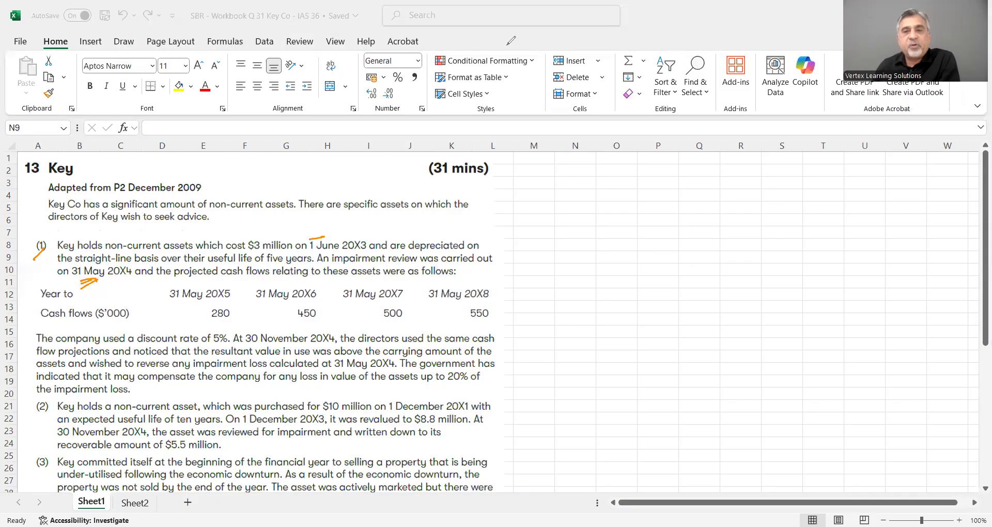
key(e)
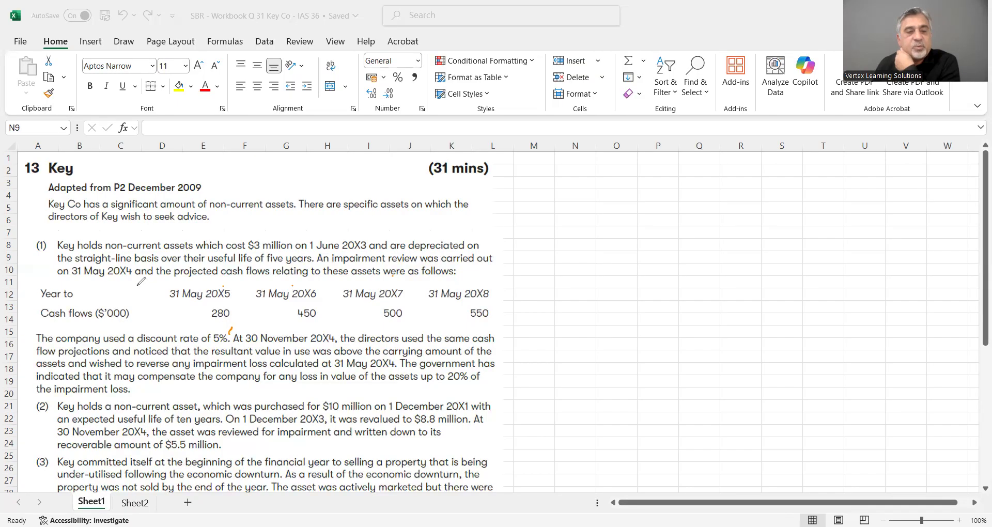
Step: Underline the review date, "same" cash flows, "carrying" amount and the "reverse any impairment loss" wording in item (1)
drag(96, 284, 107, 281)
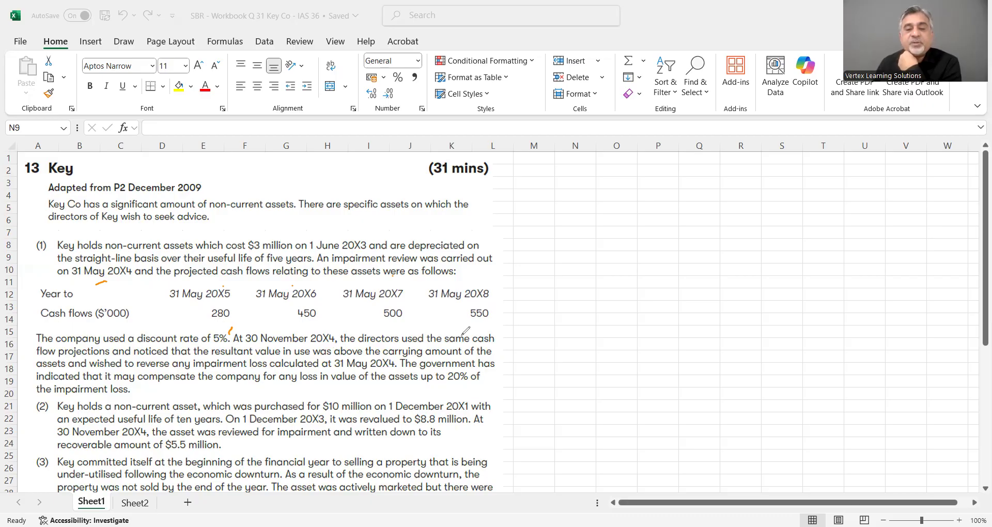
drag(446, 331, 474, 329)
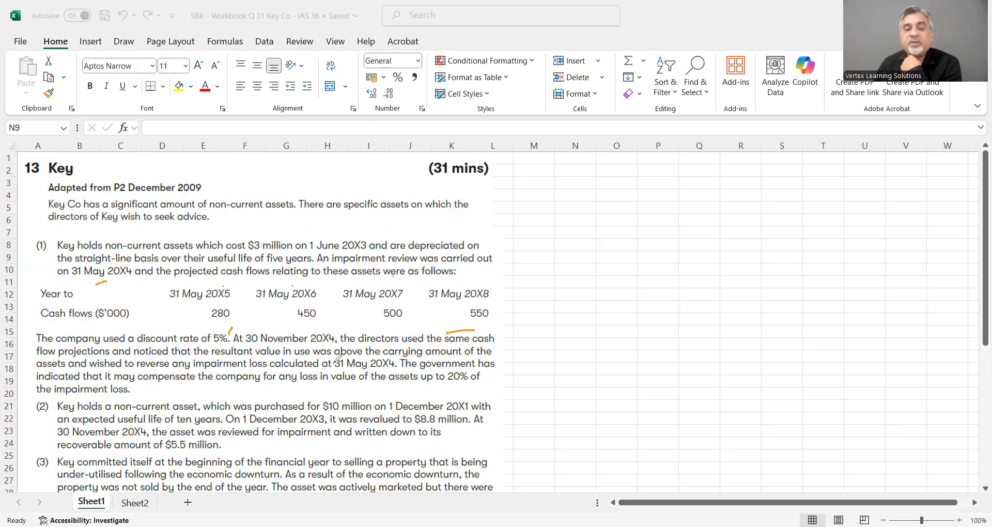
drag(398, 357, 413, 355)
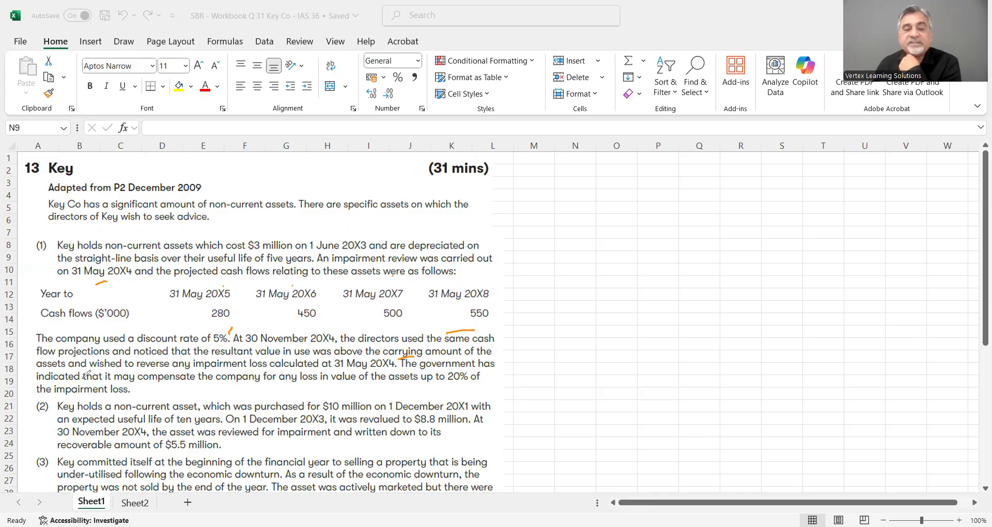
drag(149, 372, 206, 368)
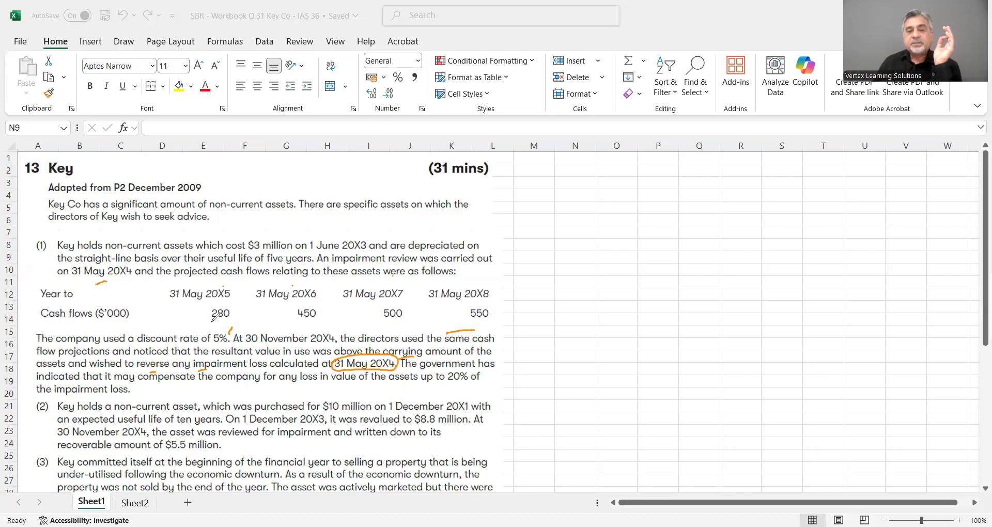
Step: Mark the projected cash flows 280, 450 and 500 with the pen and erase all annotations
drag(219, 319, 224, 320)
drag(303, 321, 307, 320)
click(402, 313)
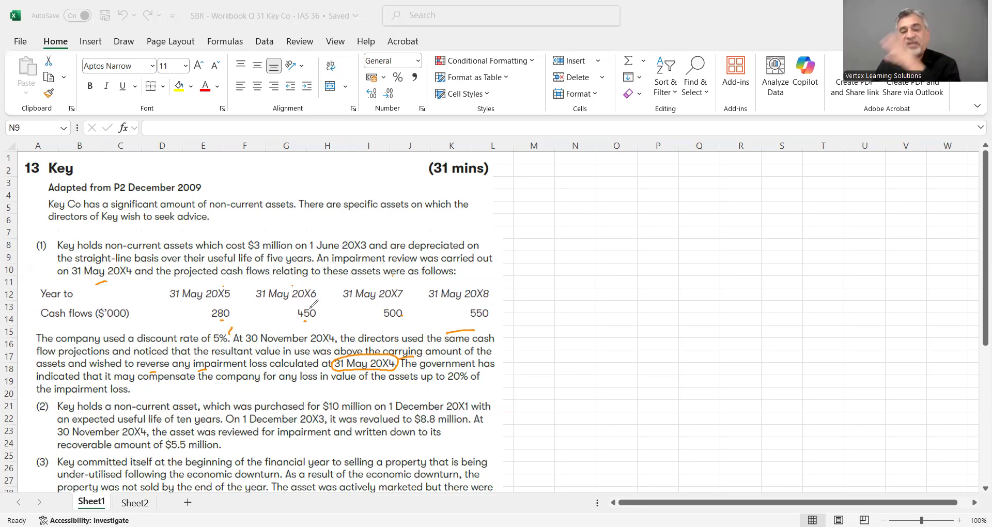
click(221, 326)
click(331, 327)
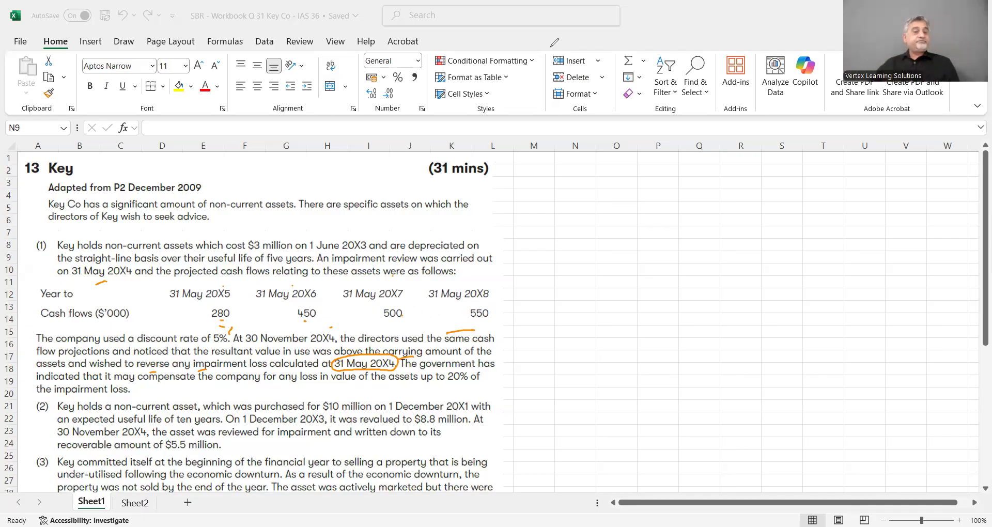
key(e)
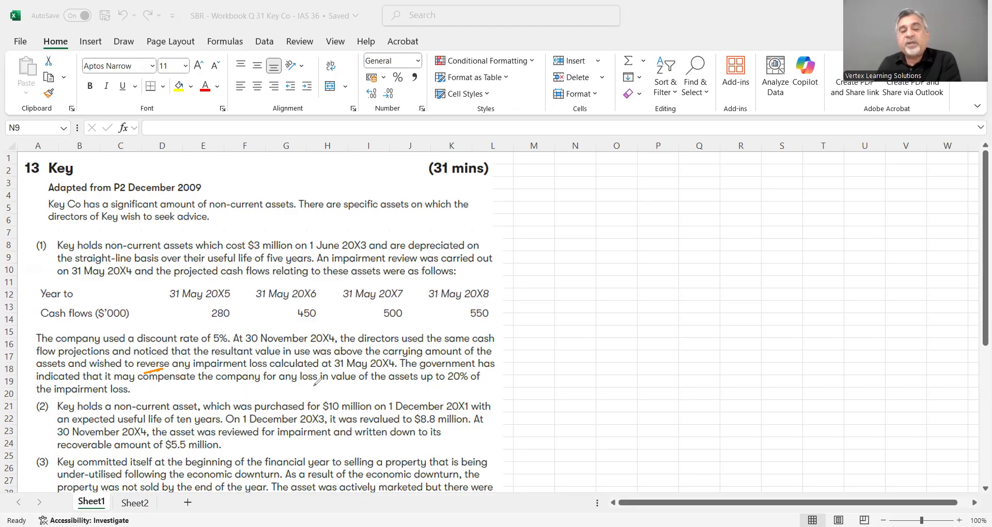
Step: Underline "in value", "20%" and "impairment" in the government compensation sentence and leave the drawing mode
drag(327, 384, 341, 384)
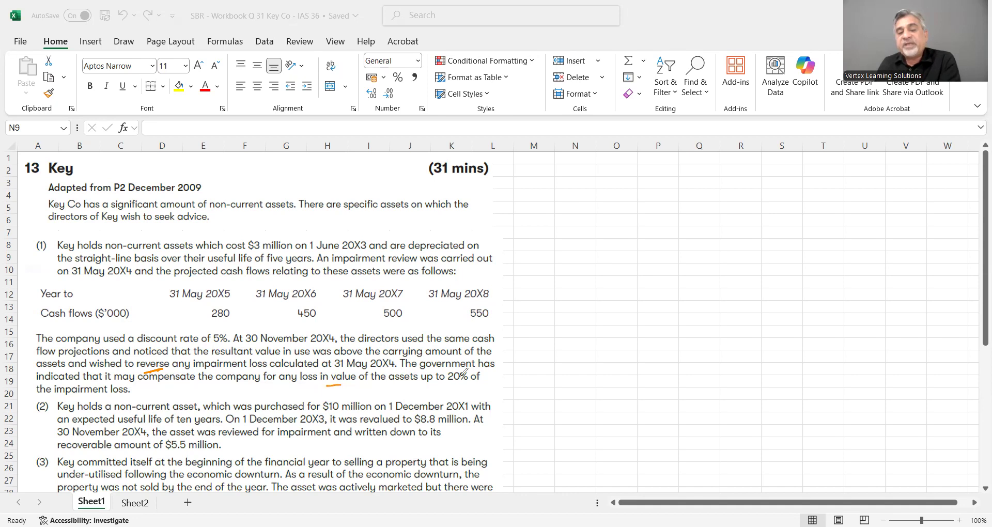
drag(451, 385, 463, 389)
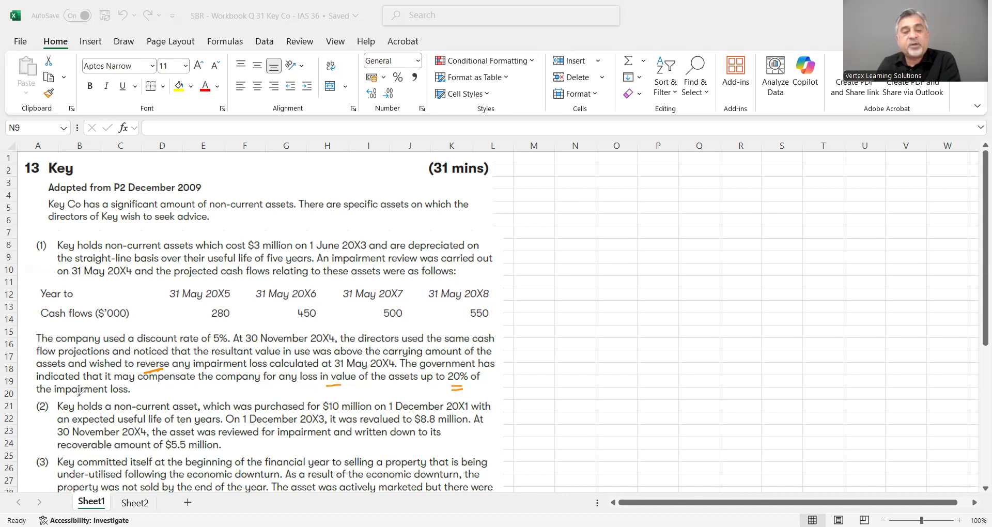
drag(87, 394, 101, 396)
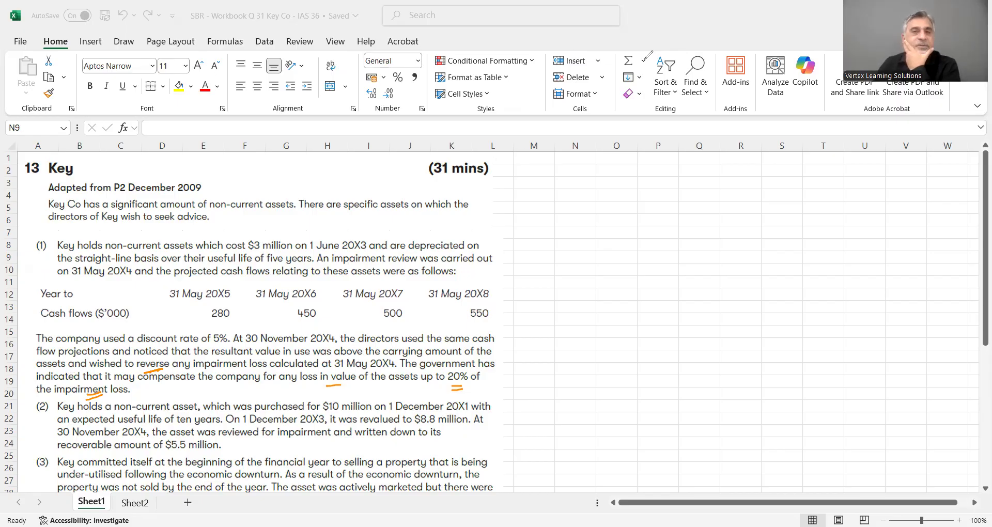
key(Escape)
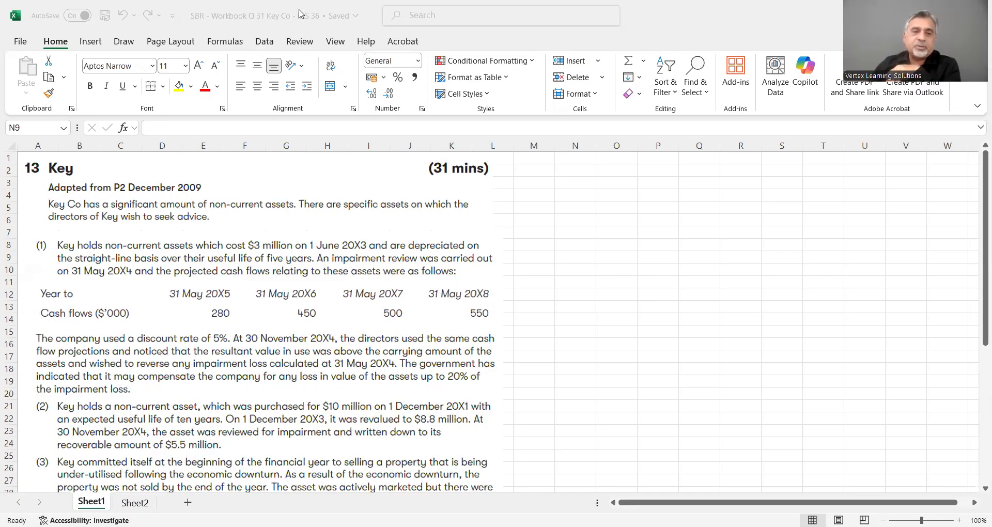
Step: Read through items (2) and (3), the requirement, the mark allocation and the 5% discount factors note
scroll(40, 321, down, 2)
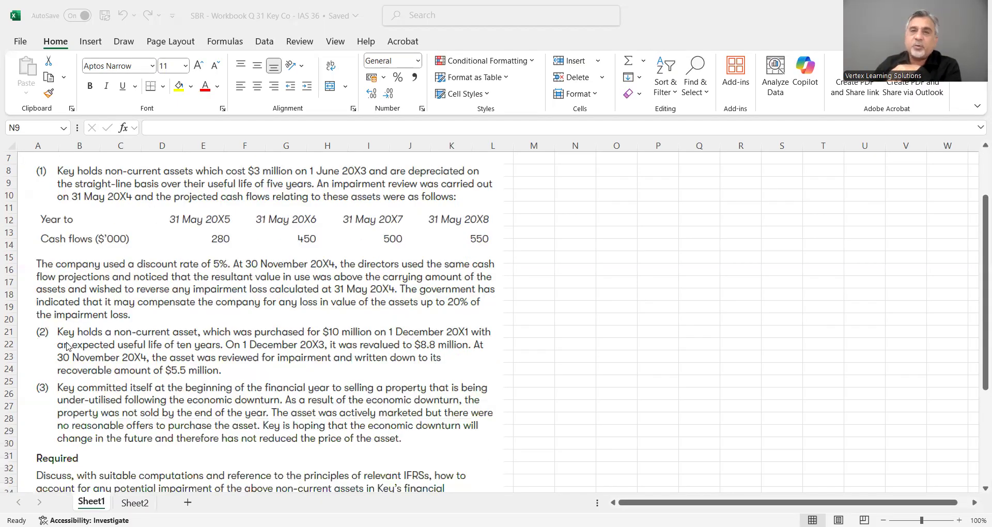
scroll(87, 417, down, 2)
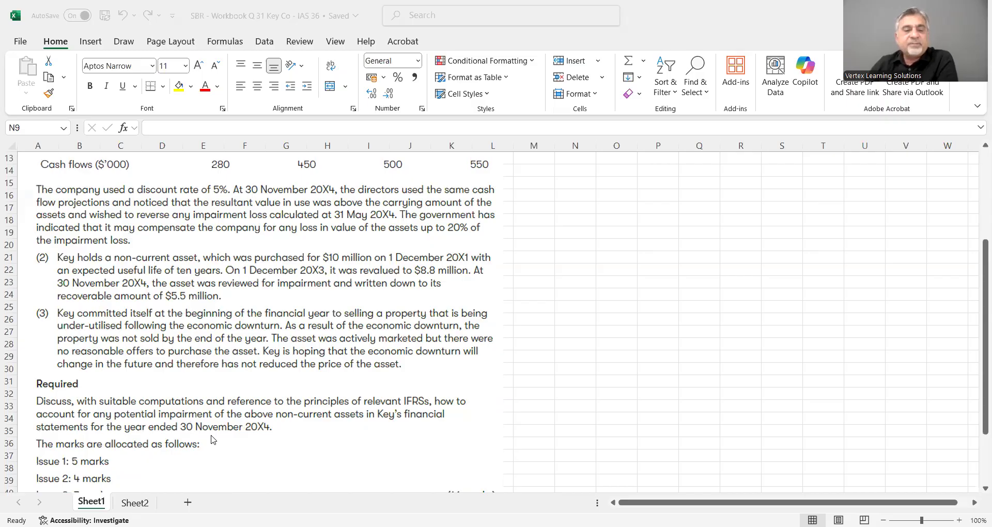
scroll(211, 439, down, 2)
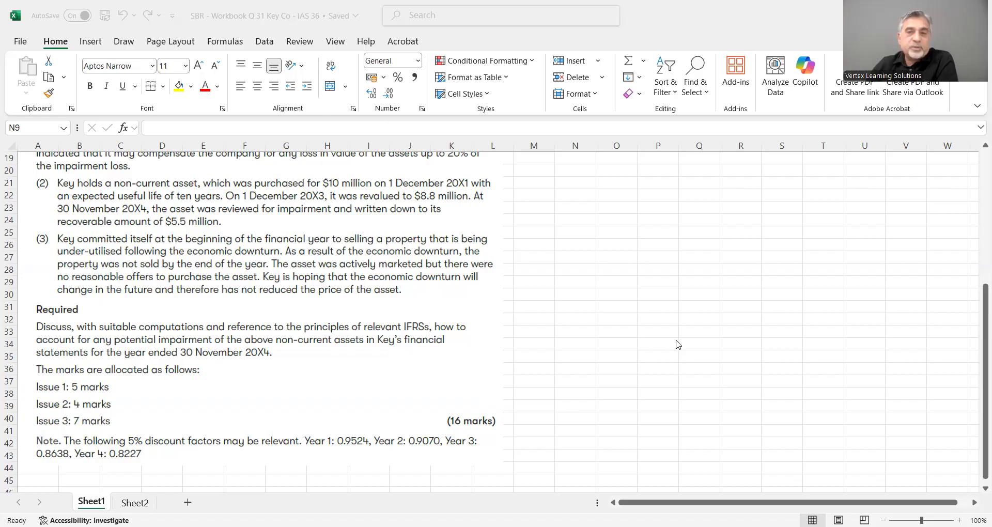
scroll(678, 344, up, 6)
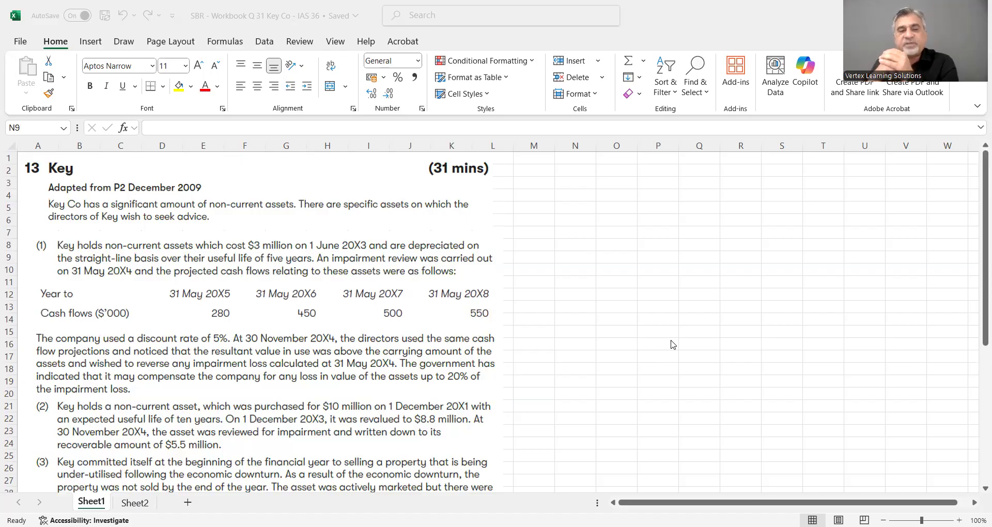
Step: Widen column N and enter 31.05.2004 in bold in cell N4
drag(554, 144, 615, 145)
click(571, 195)
text(31.05.2004)
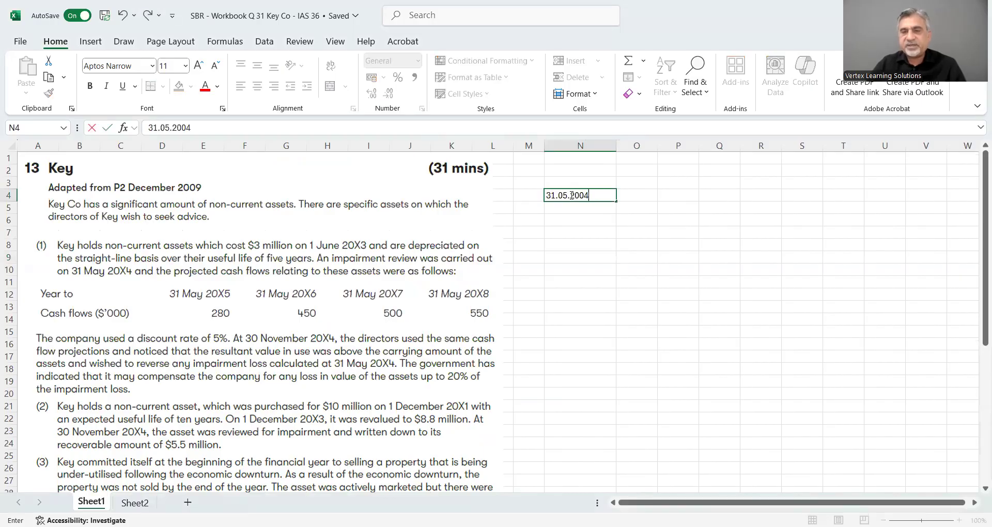
key(Return)
click(570, 195)
key(ctrl+b)
Step: Set the whole sheet's font size to 12 and nudge the lower question picture slightly up to realign it
click(11, 144)
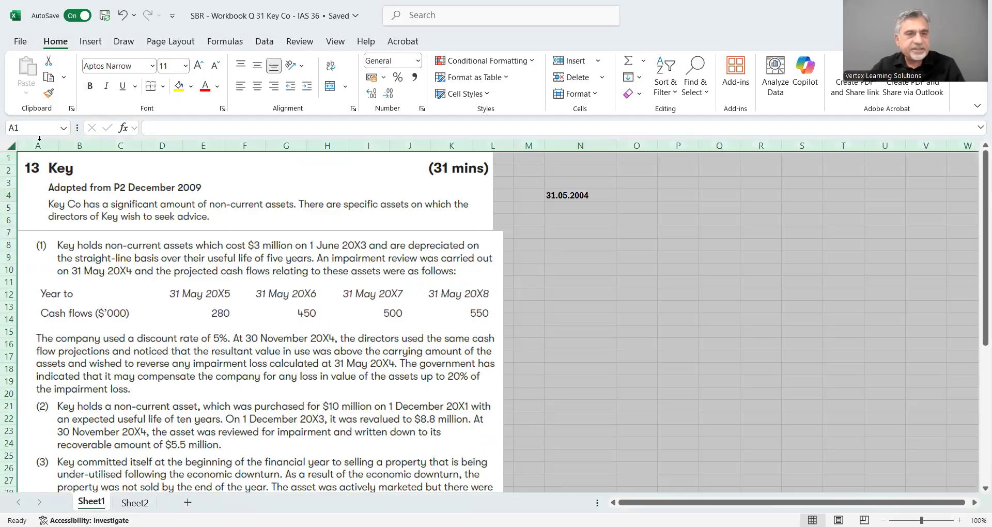
click(198, 65)
click(610, 248)
click(467, 307)
drag(467, 308, 467, 302)
click(630, 252)
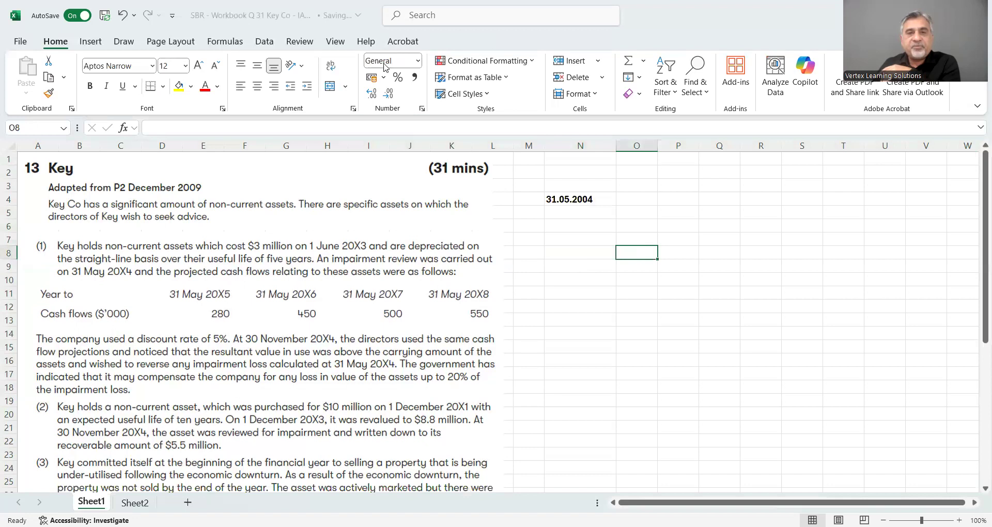
Step: Underline 31 May 20X4 in item (1) and enter the year numbers 1, 2, 3 and 4 across O4:R4
drag(87, 285, 115, 278)
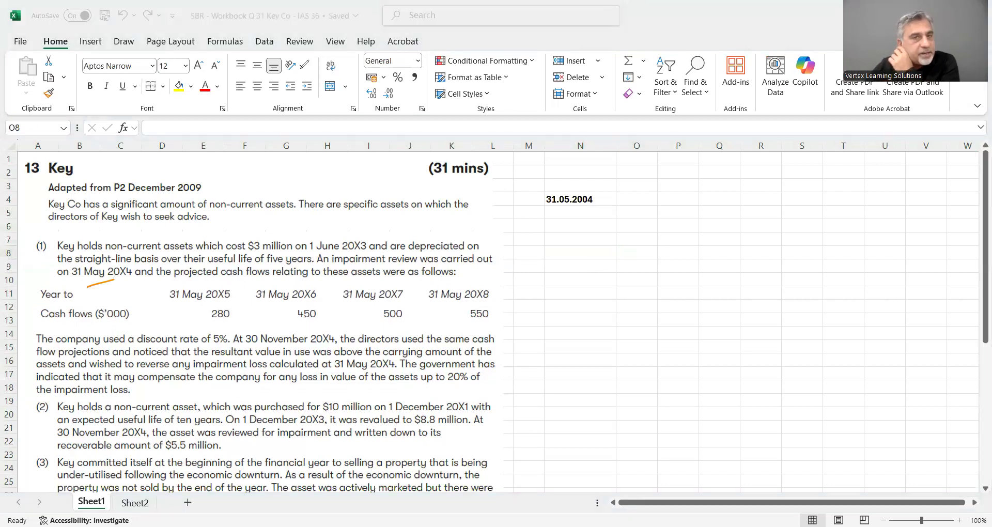
click(638, 199)
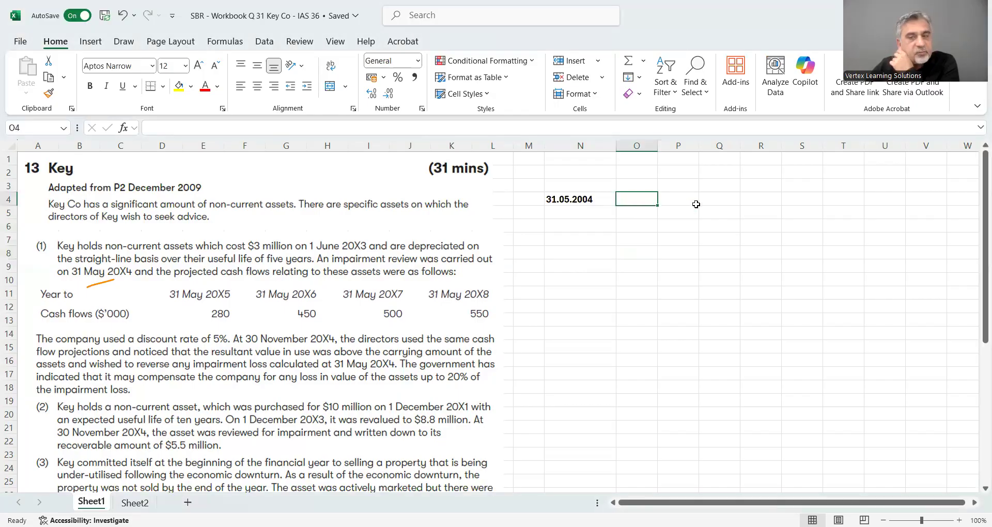
text(1)
key(Tab)
text(2)
key(Tab)
text(3)
key(Tab)
text(4)
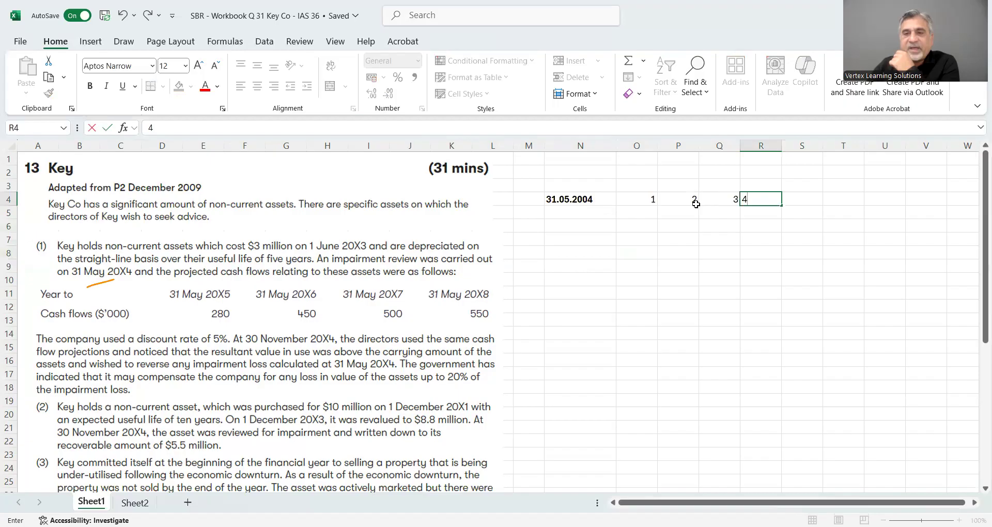
key(Return)
Step: Enter the projected cash flows 280, 450, 500 and 550 across O5:R5 beneath the year numbers
text(280)
key(Tab)
text(450)
key(Tab)
text(500)
key(Tab)
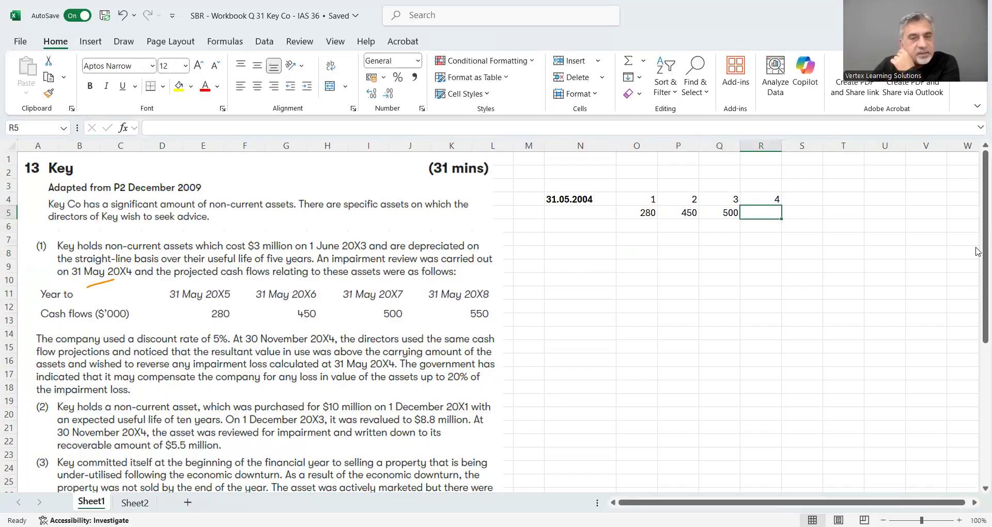
text(550)
key(Return)
Step: Label cell N6 "PV Factors" below the cash flow row
key(Left)
key(Left)
key(Left)
key(Left)
text(PV Factor)
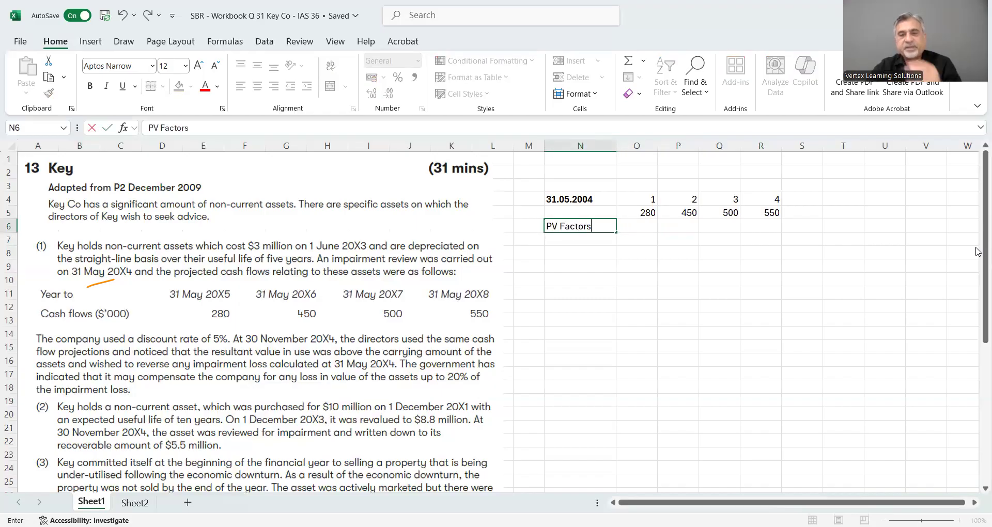
click(860, 333)
Step: Enter the 5% discount factors 0.9524, 0.9070, 0.8638 and 0.8227 across P36:S36, beside the end of the question
click(648, 229)
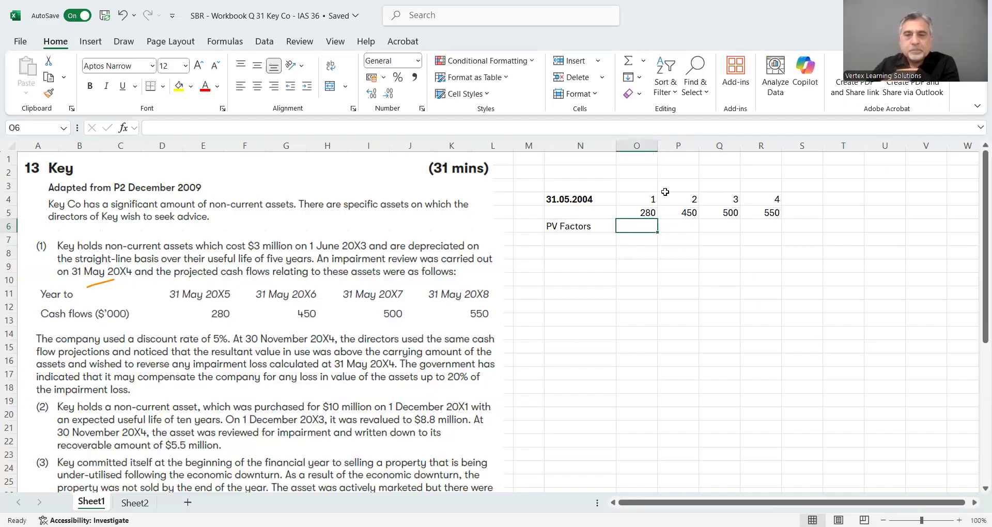
scroll(655, 337, down, 6)
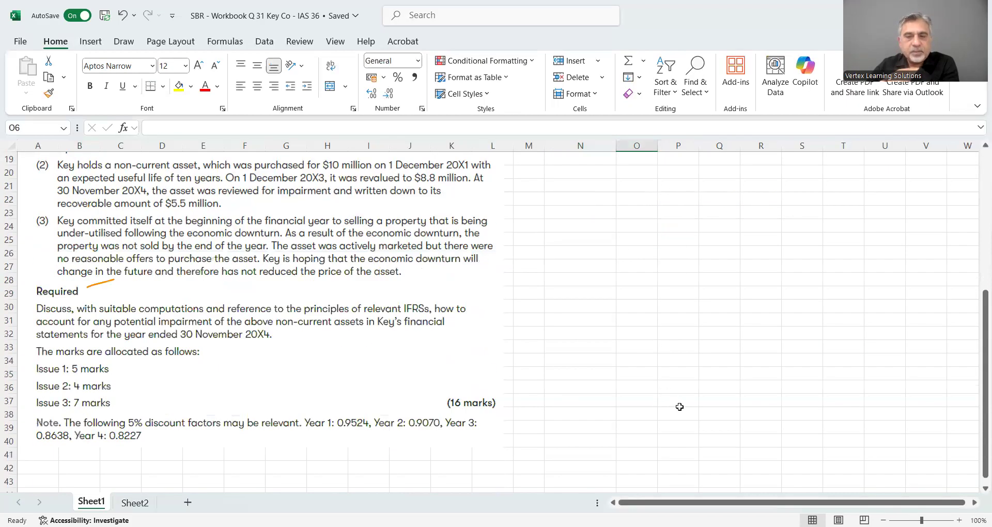
click(678, 386)
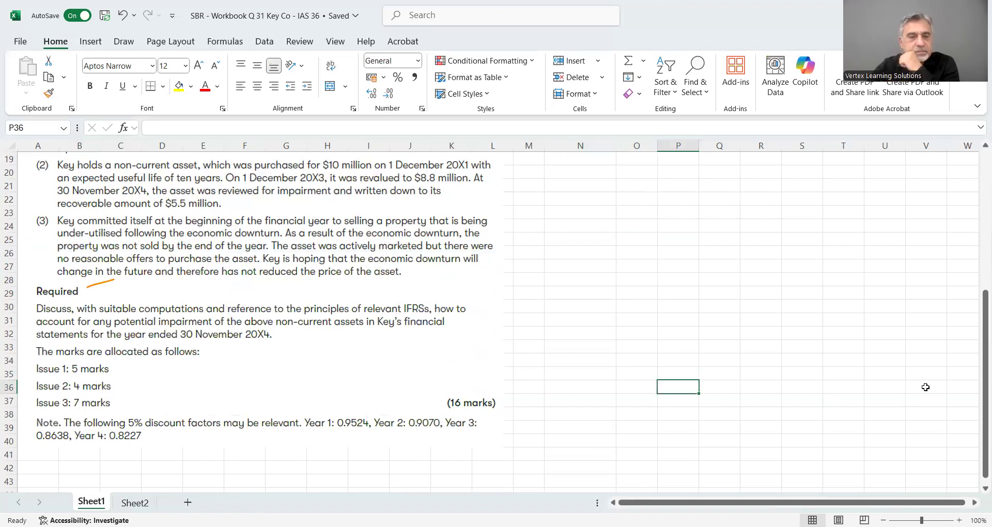
text(.9524)
key(Tab)
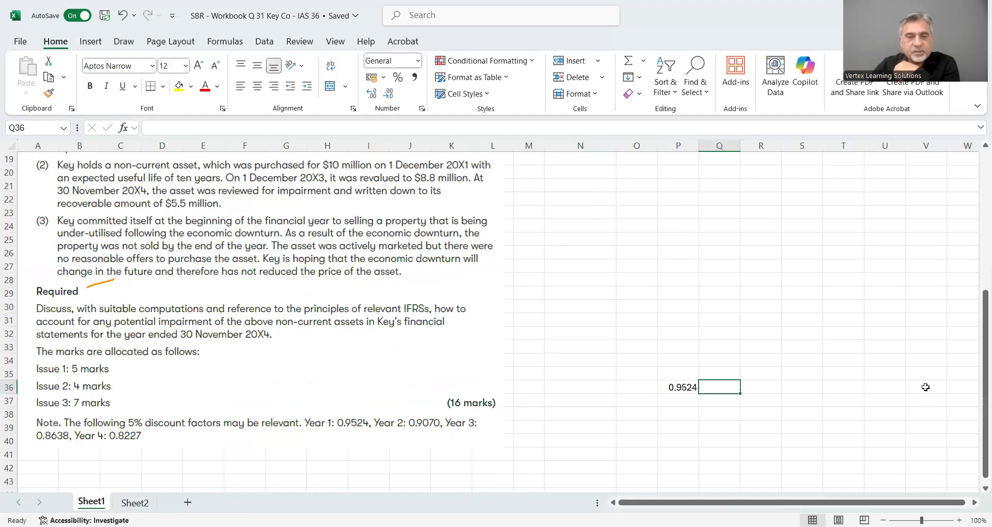
text(.9070)
key(Tab)
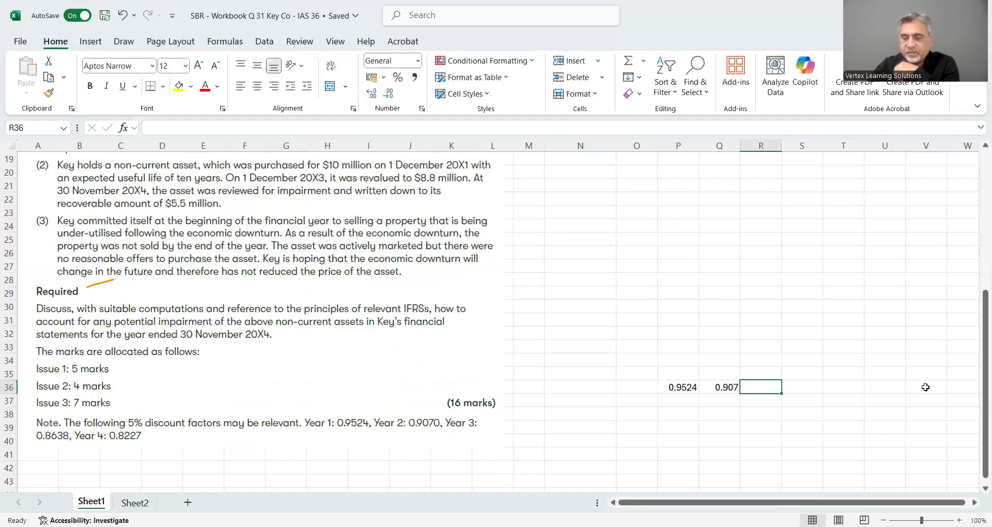
text(.8638)
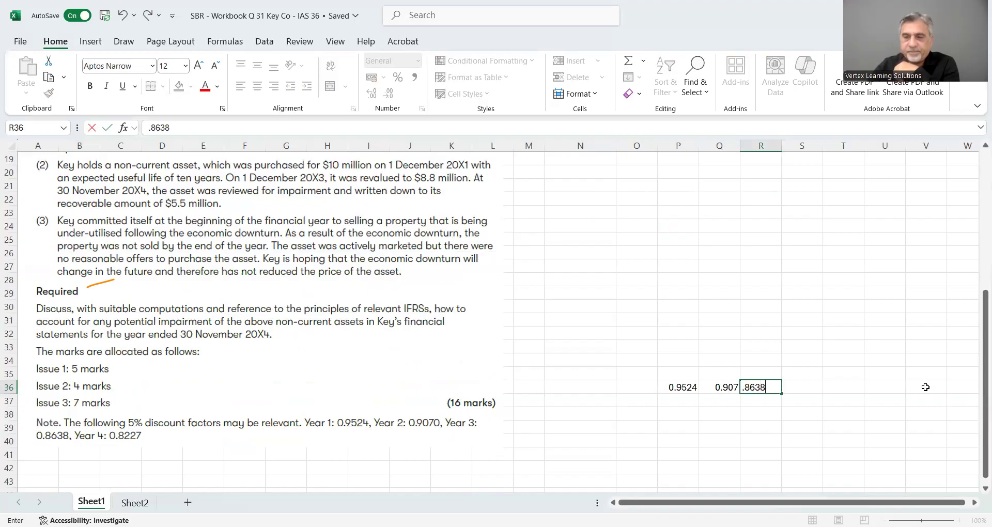
key(Tab)
text(.8227)
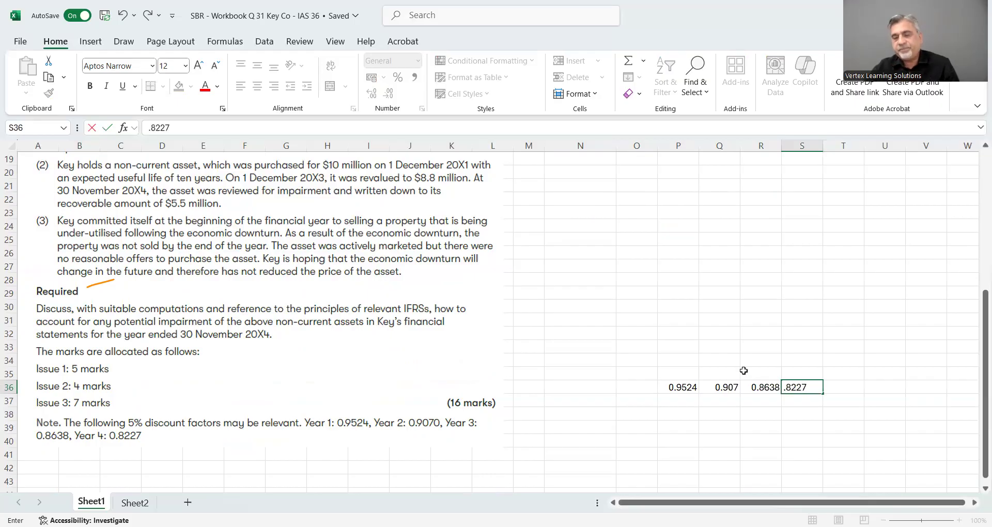
key(Return)
Step: Copy the four discount factors from P36:S36 into O6:R6 of the PV Factors row
drag(676, 387, 792, 385)
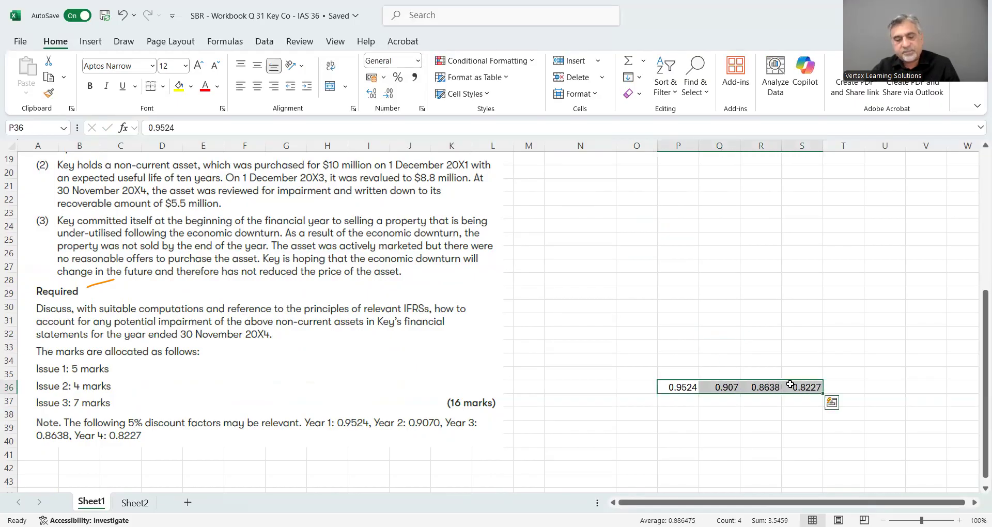
key(ctrl+c)
scroll(826, 403, up, 6)
click(639, 227)
key(ctrl+v)
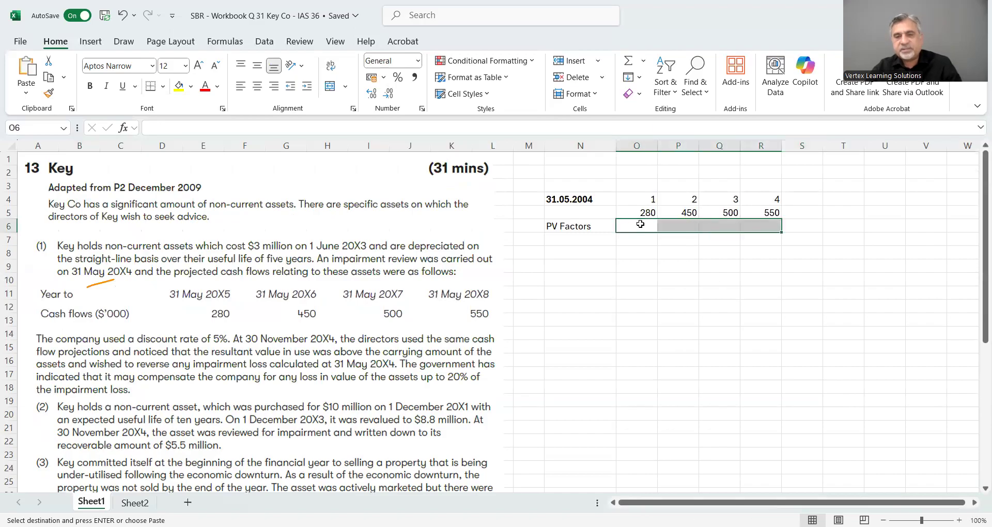
Step: Label cell N7 "PV" beneath the PV Factors label
click(582, 239)
text(P)
key(BackSpace)
key(BackSpace)
text(=)
key(BackSpace)
text(PV)
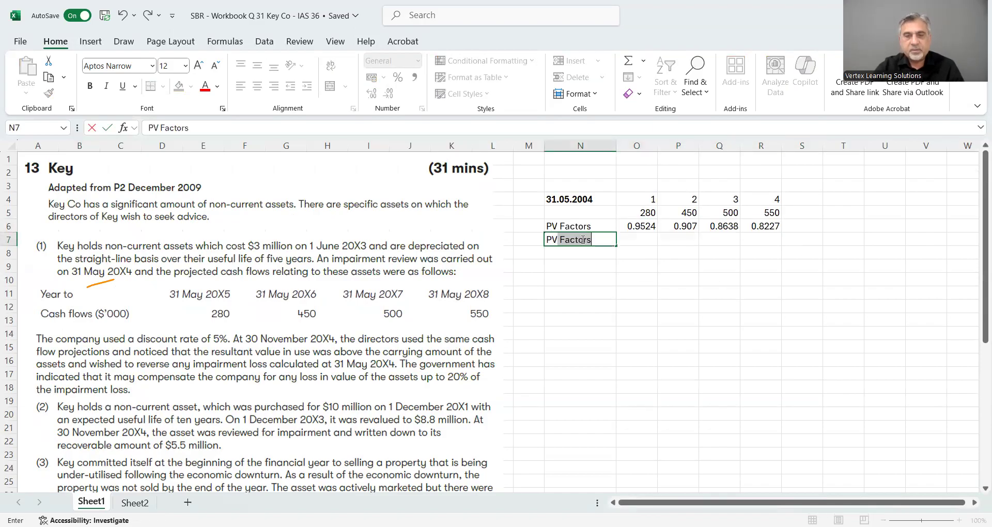
key(BackSpace)
key(BackSpace)
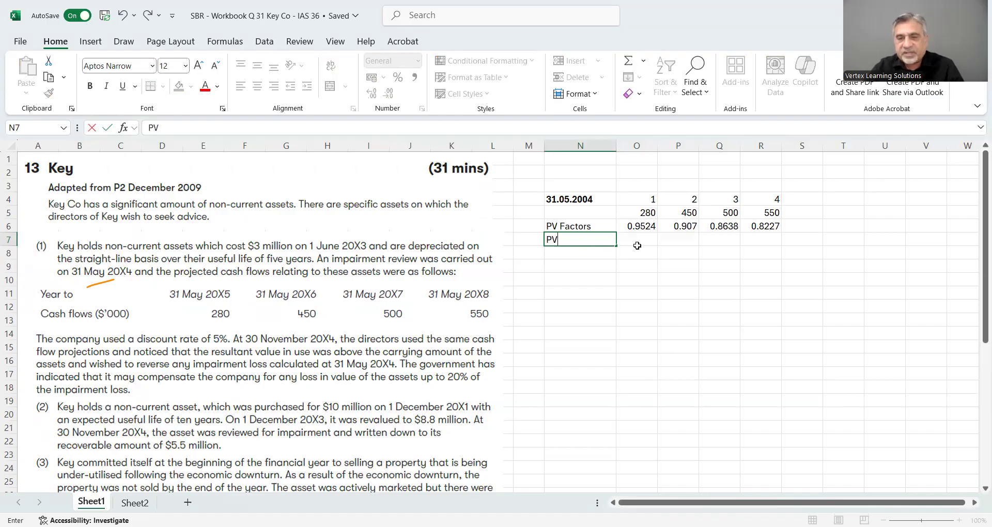
click(761, 199)
text(=)
click(641, 239)
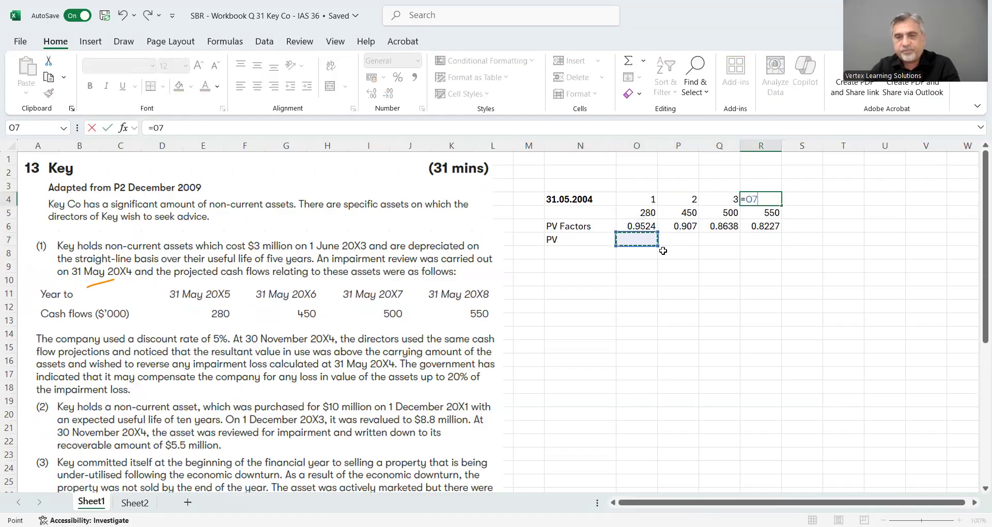
key(Escape)
Step: Calculate the year 1 present value in O7 with =O5*O6 and fill the formula across to R7
click(642, 238)
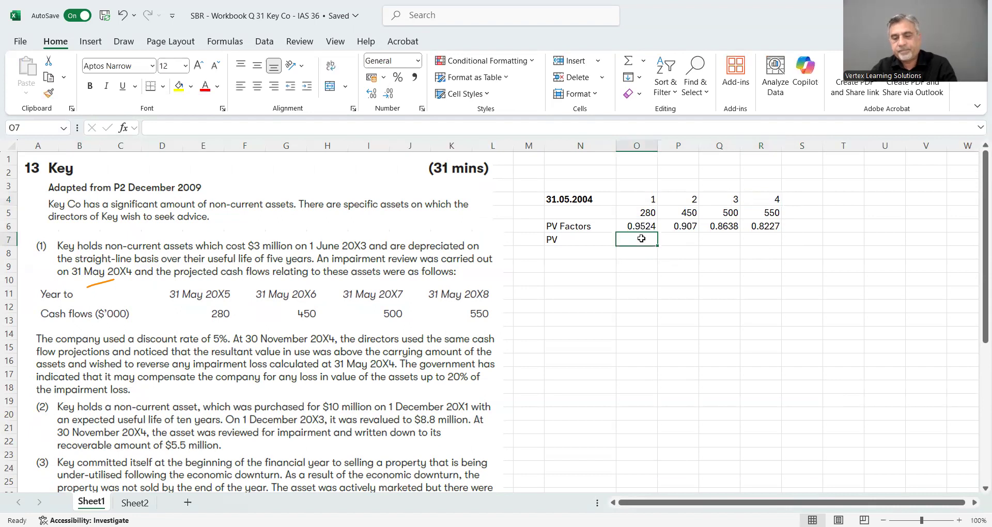
text(=)
click(640, 212)
text(*)
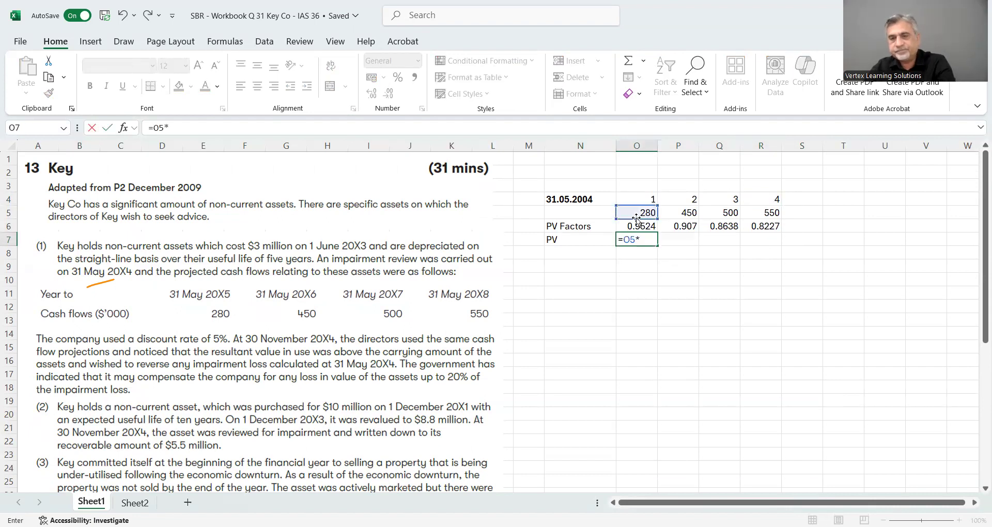
click(640, 226)
key(ctrl+Return)
drag(657, 251, 780, 247)
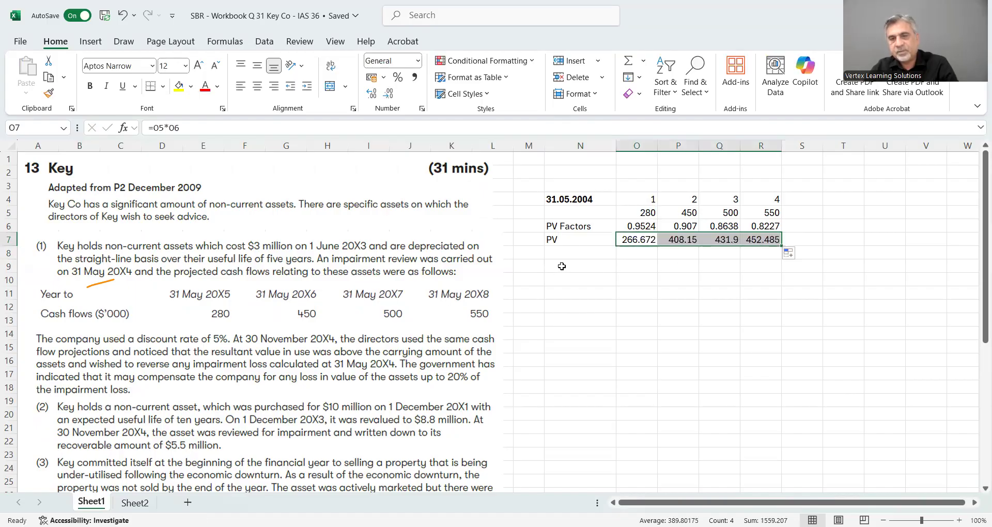
Step: Label cell N9 "SUM" and total the present values O7:R7 in O9 with a SUM formula
click(563, 266)
text(SUM)
click(643, 264)
text(=)
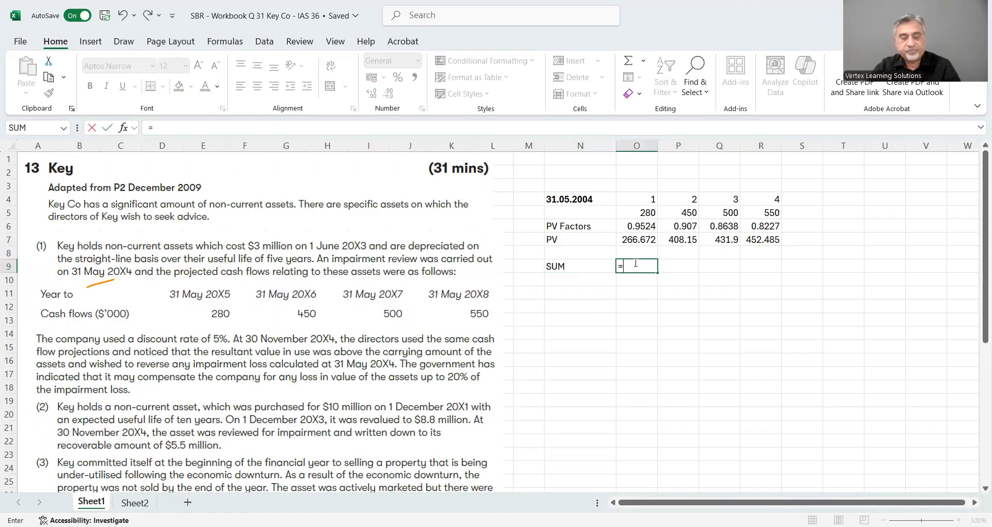
text(sum()
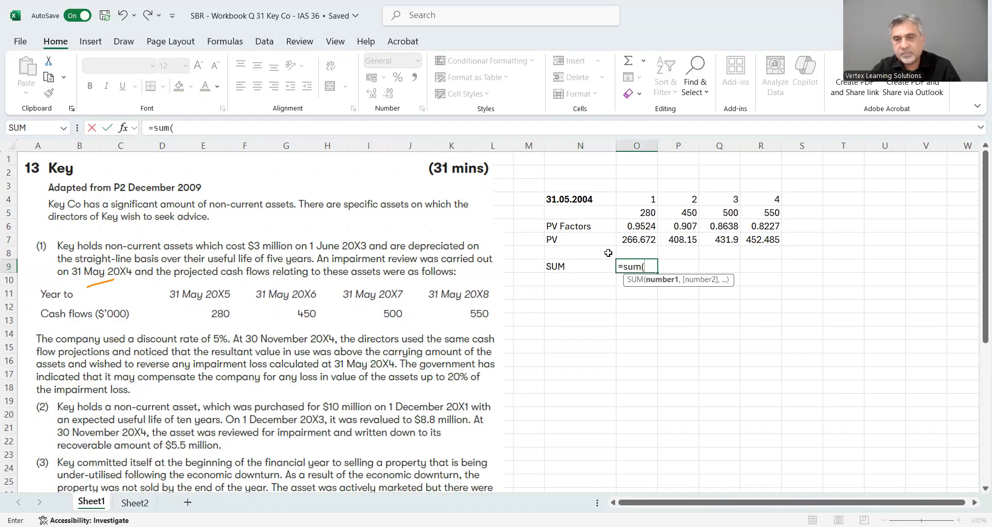
click(638, 240)
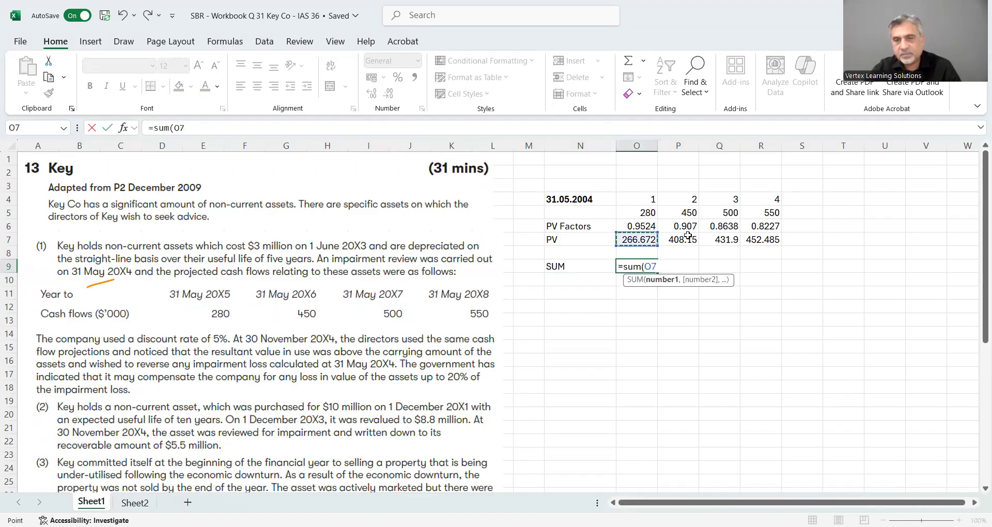
shift+click(762, 237)
key(Return)
Step: Relabel N9 as "Value in Use" and format N9:O9 in bold with a yellow fill
drag(592, 267, 647, 266)
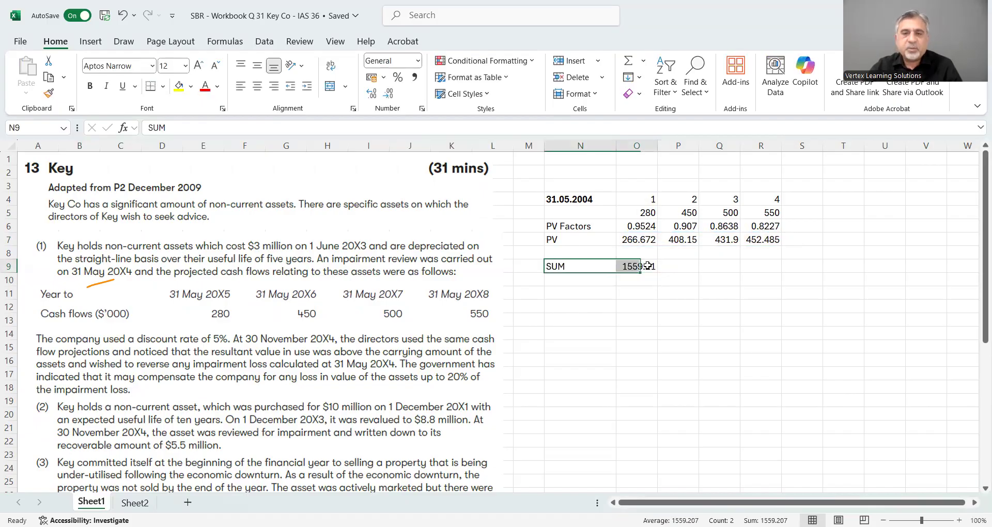
key(ctrl+b)
click(559, 266)
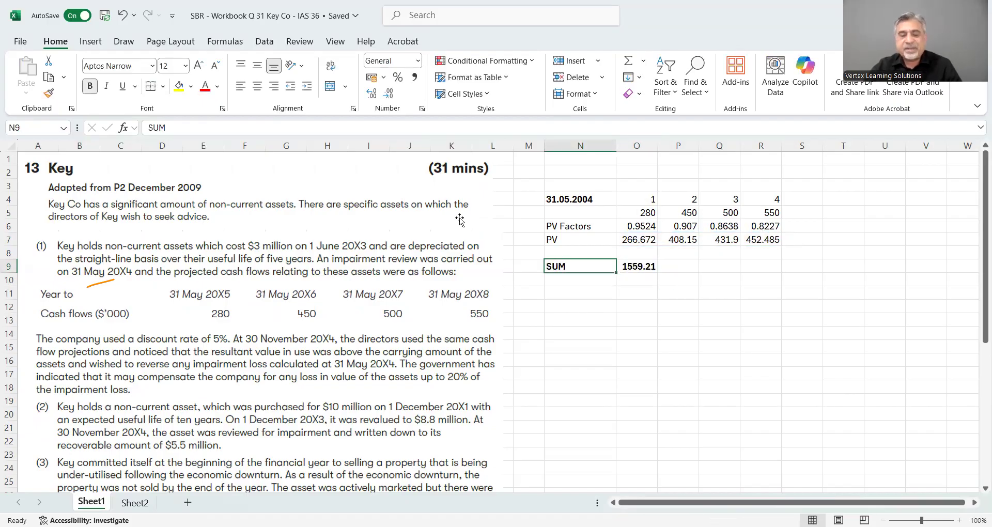
text(Value in Use)
key(Return)
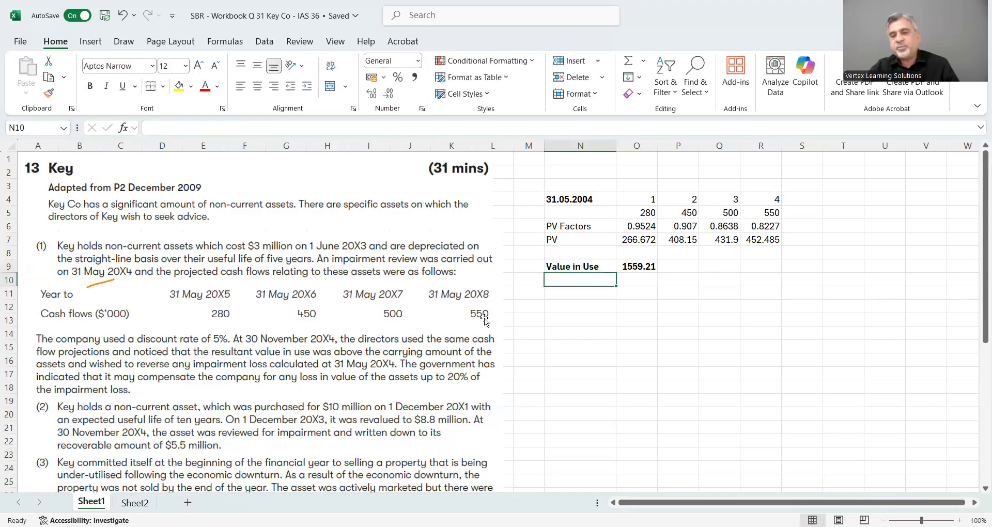
drag(592, 265, 640, 263)
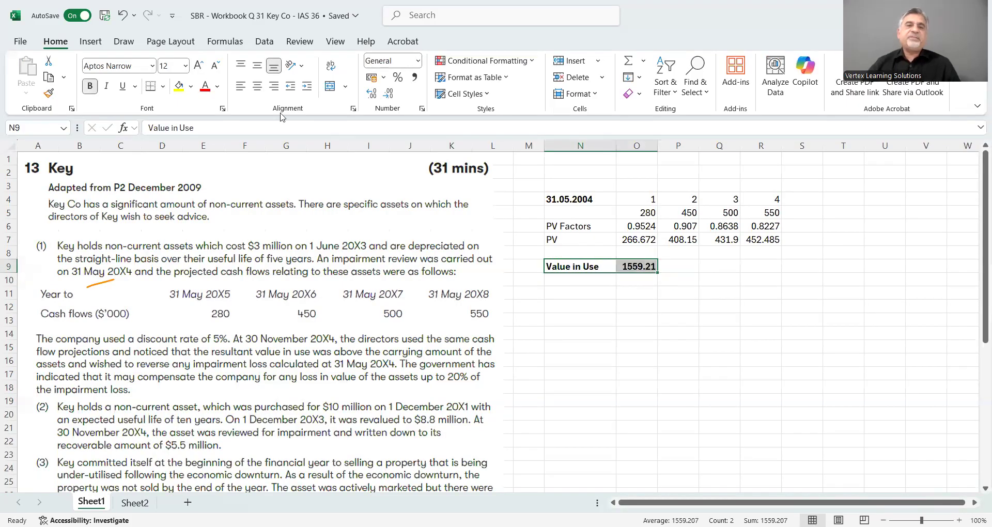
click(181, 91)
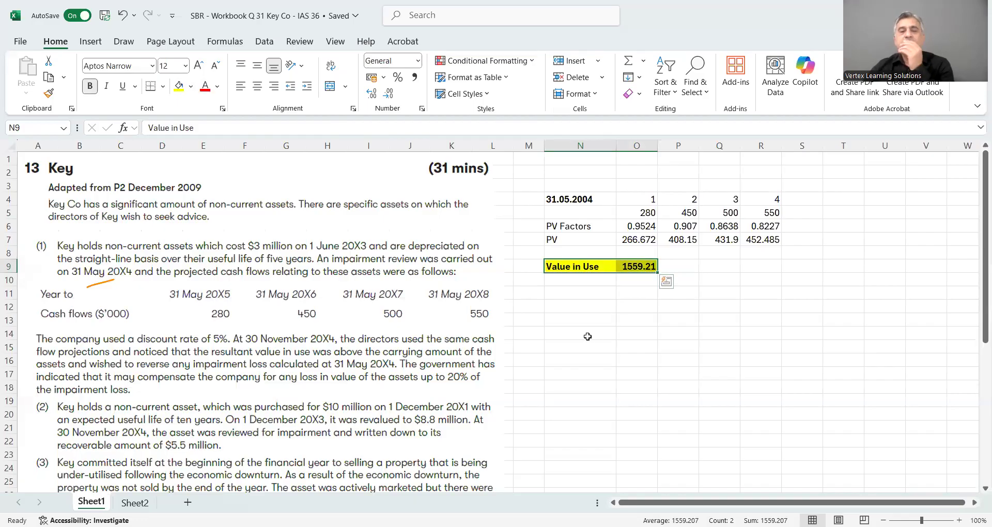
Step: Label cell N13 "Carrying Value" and widen column N slightly
click(549, 317)
text(Carrying Value)
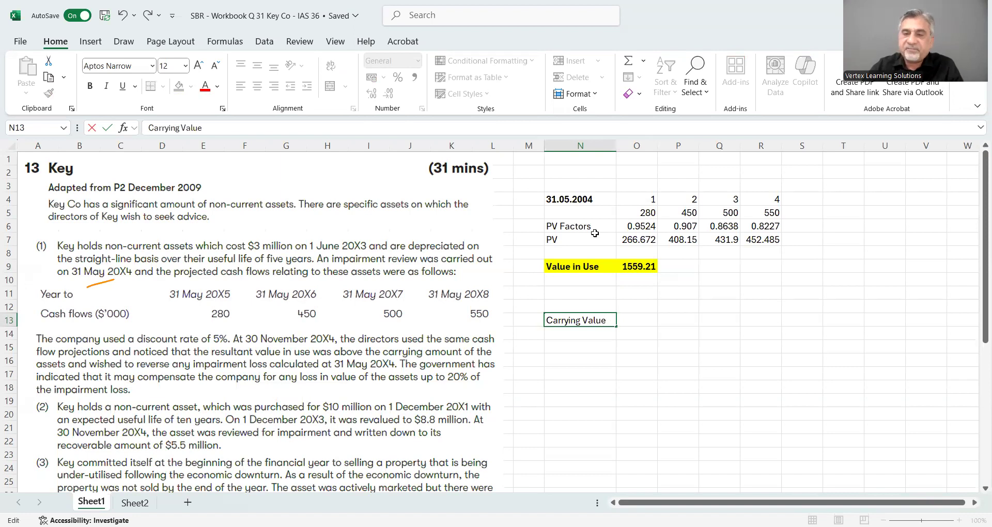
click(592, 278)
drag(617, 146, 624, 146)
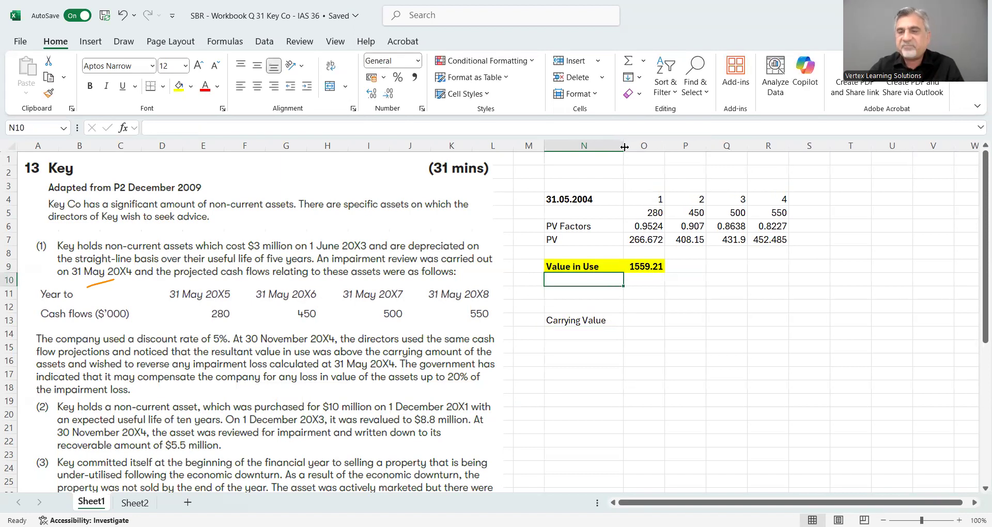
click(603, 321)
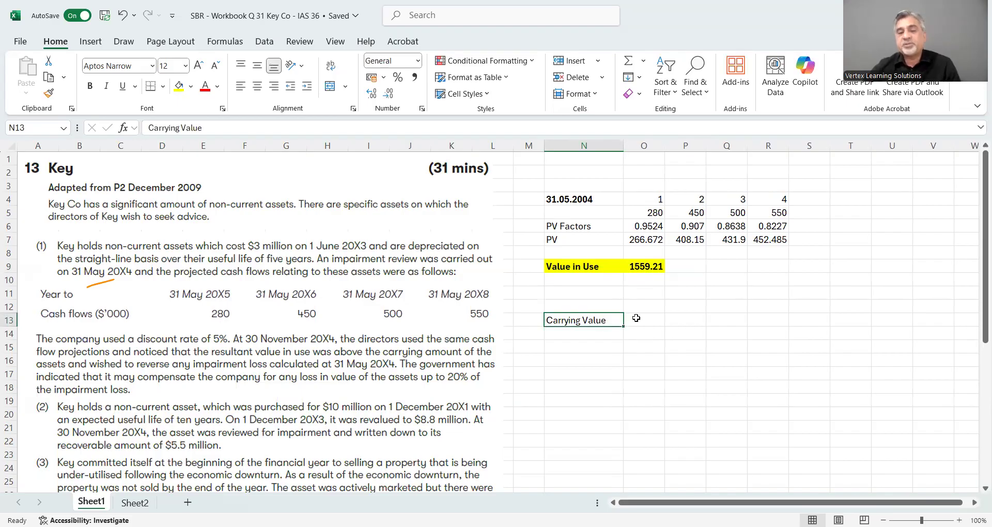
Step: Enter the asset's cost of 3000 in O13, next to the Carrying Value label
click(636, 318)
text(3)
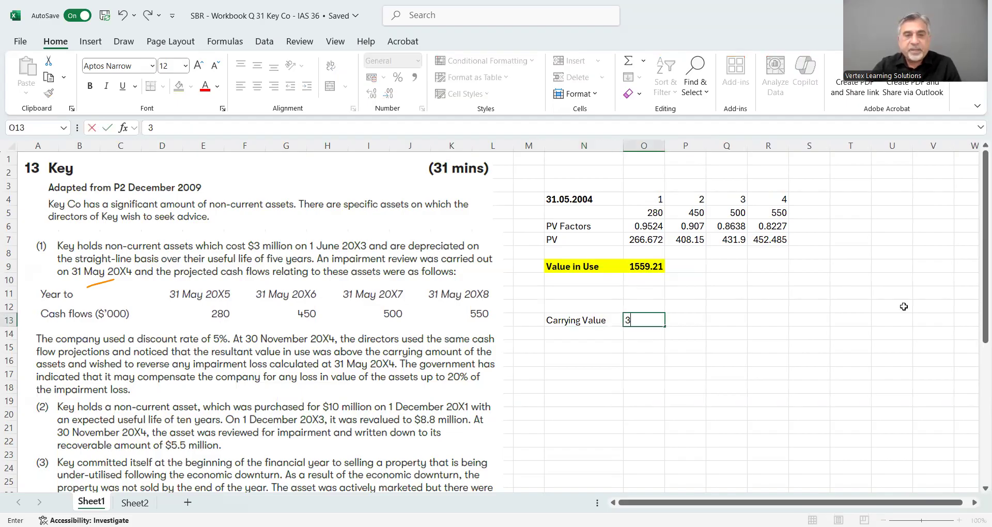
text(000)
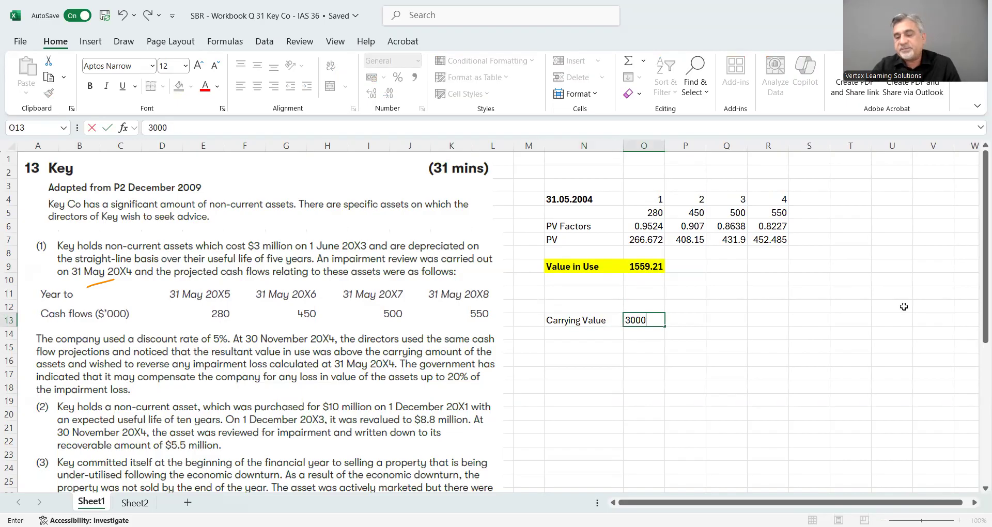
key(Return)
Step: Label N14 "Depreciation" and calculate one year's charge as a negative in O14 with =O13/5*-1
key(Left)
text(Depreciation)
key(Tab)
text(=)
key(Up)
text(/)
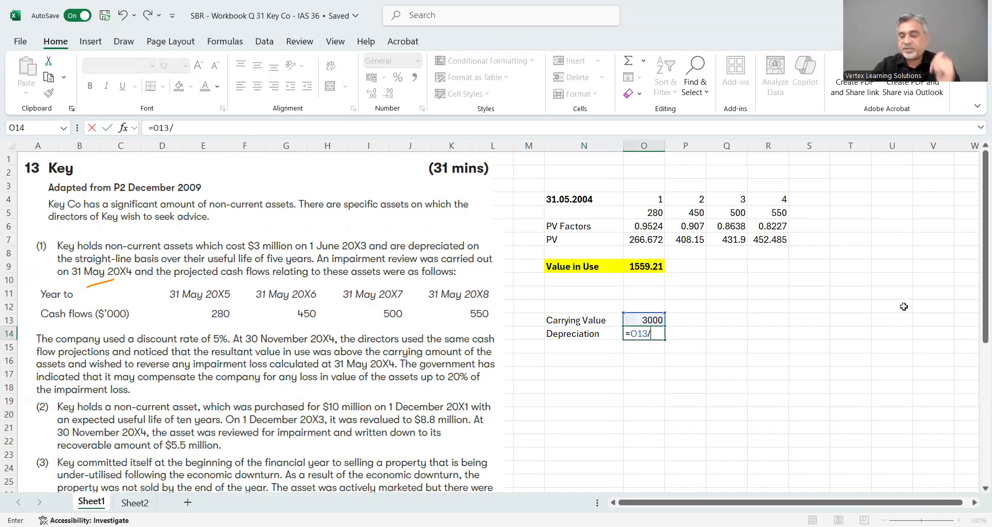
text(5)
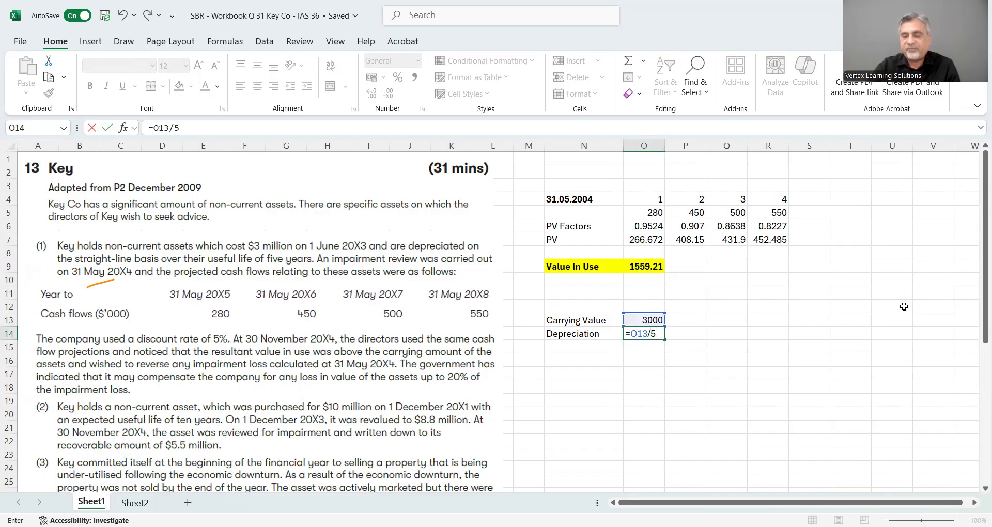
text(*-1)
key(Return)
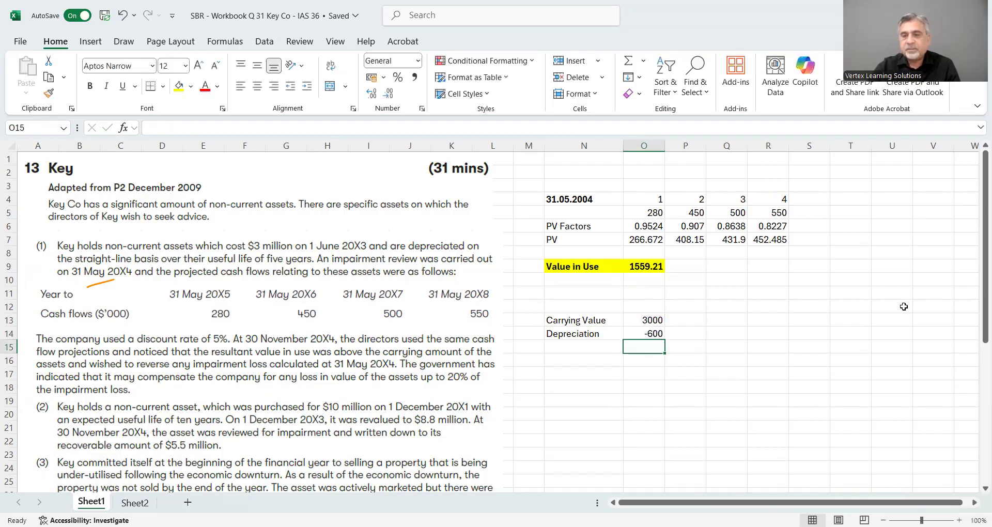
Step: Total the cost and depreciation in O13:O14 with AutoSum, placing the result in O15
drag(645, 320, 645, 347)
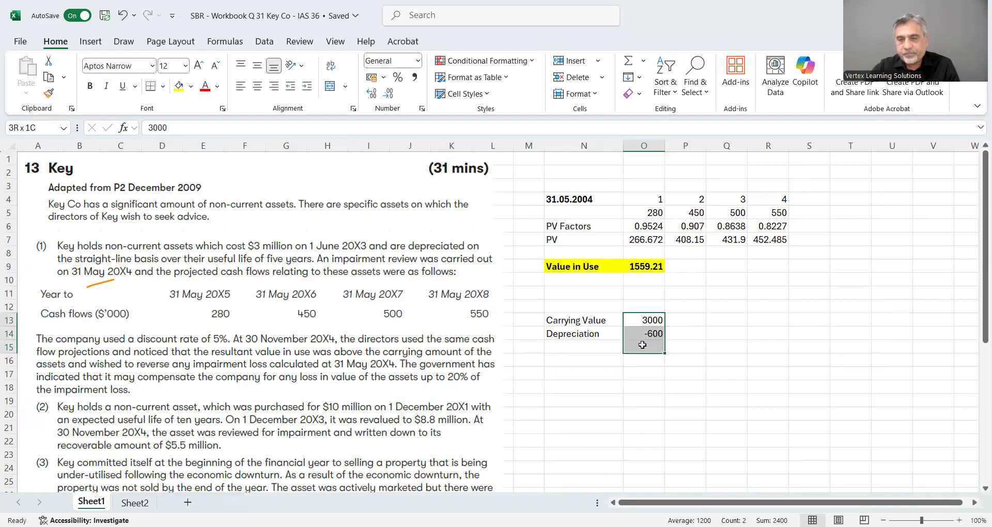
click(628, 60)
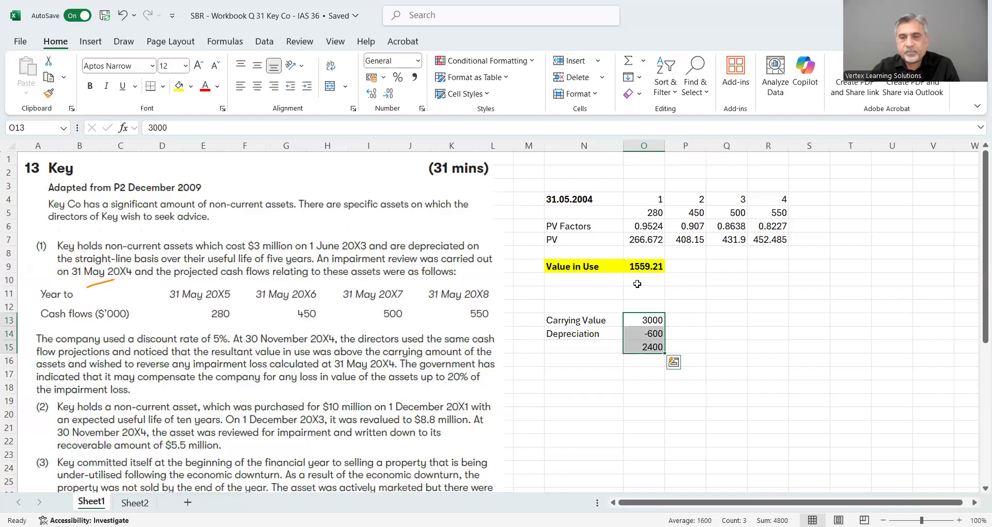
click(652, 335)
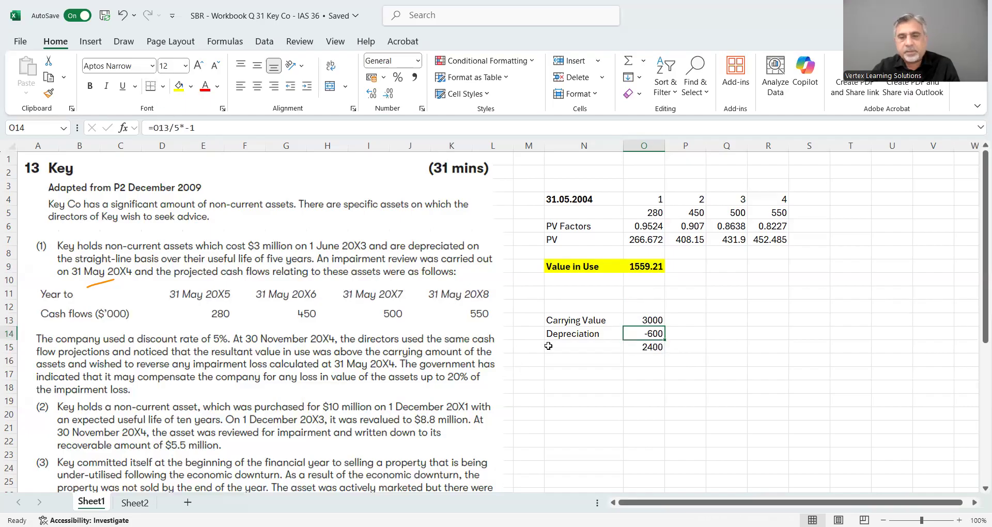
Step: Label cell N15 "CV" and make N15:O15 bold
click(566, 343)
text(CV)
key(Return)
drag(568, 347, 635, 343)
key(ctrl+b)
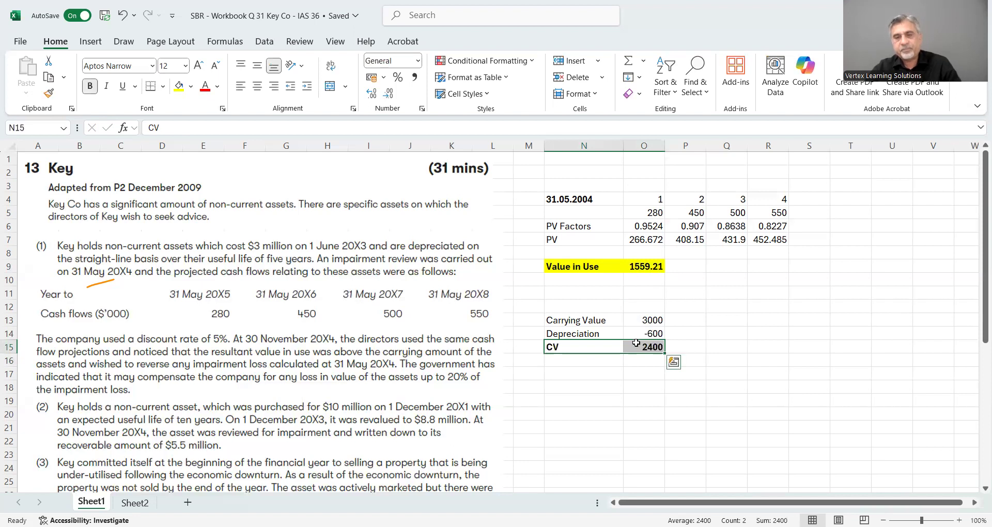
Step: Highlight the CV row in N15:O15 with yellow fill
click(586, 389)
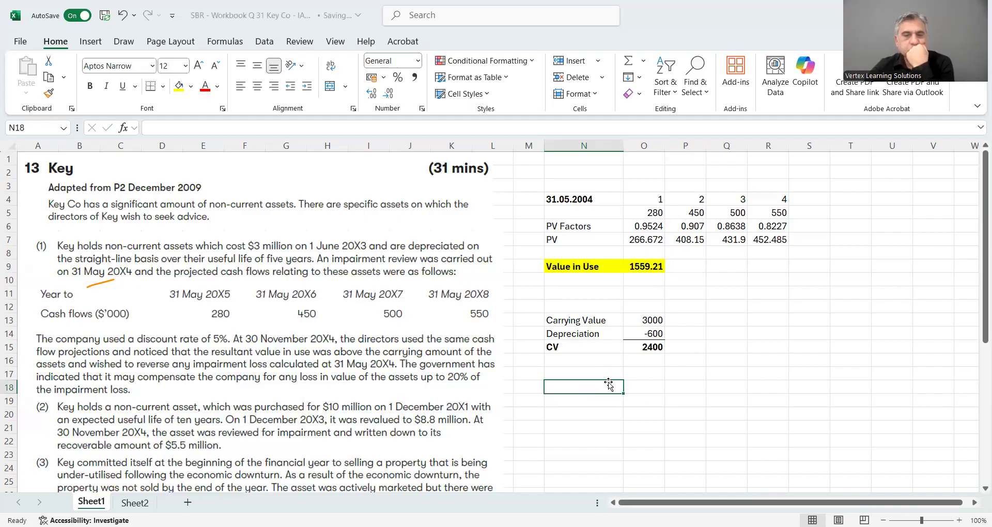
drag(568, 346, 643, 347)
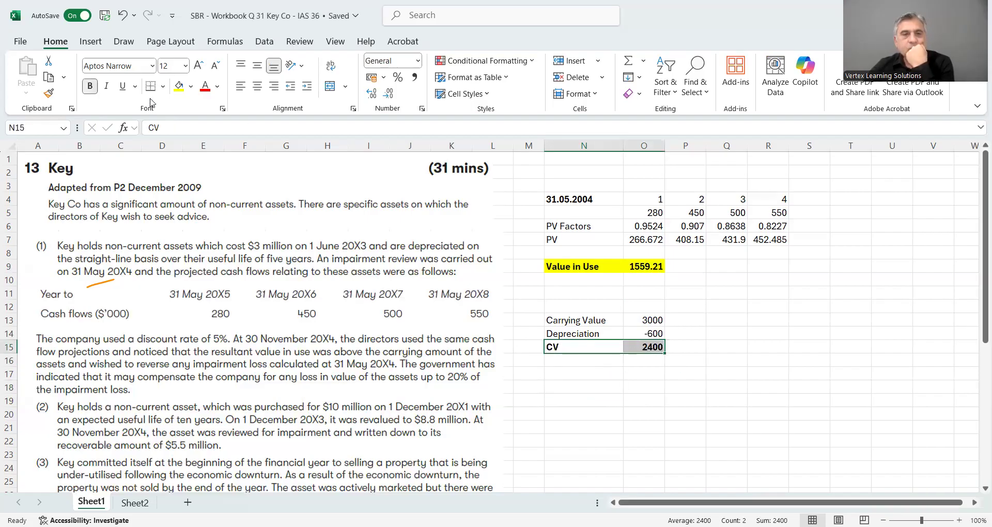
click(179, 86)
click(646, 385)
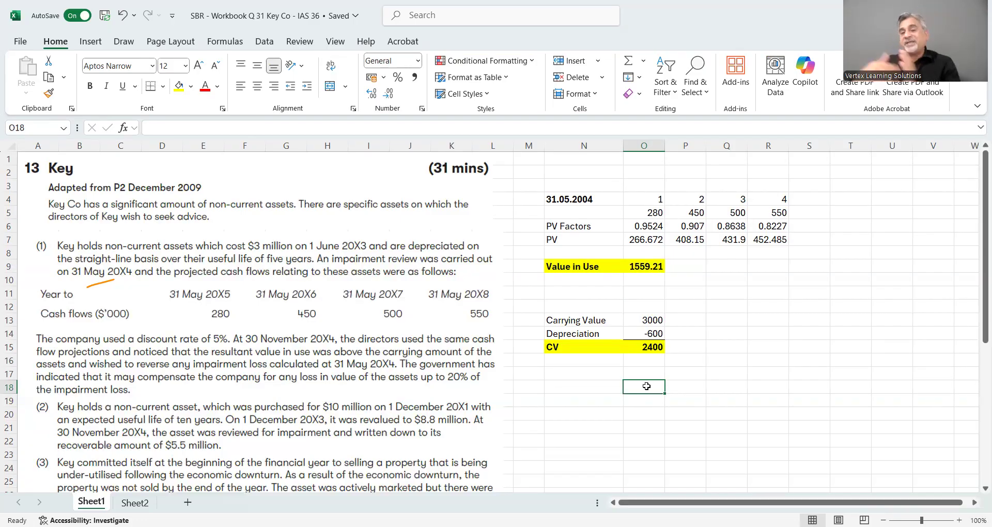
Step: Label cell P9 "Recovrable Amount" beside the value in use
click(702, 265)
text(Recovrabe)
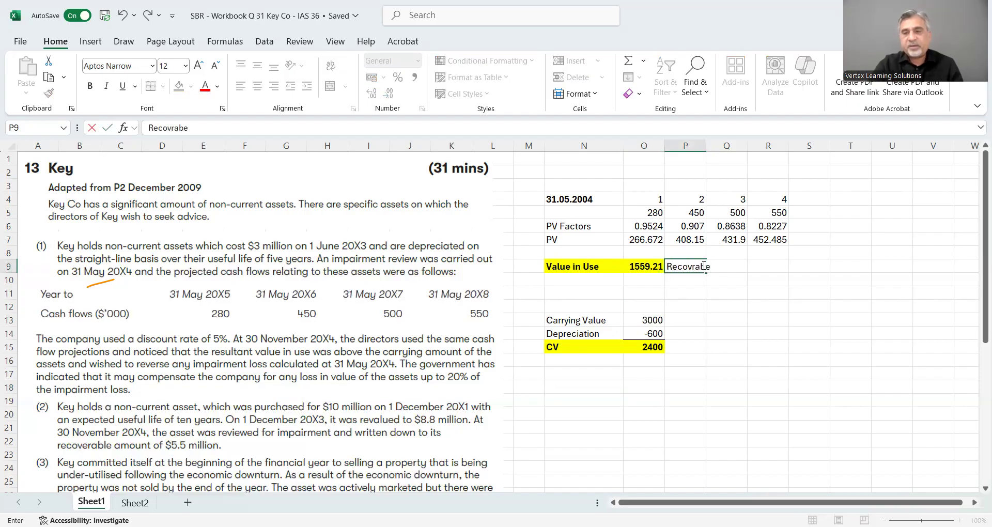
key(BackSpace)
text(le Amount)
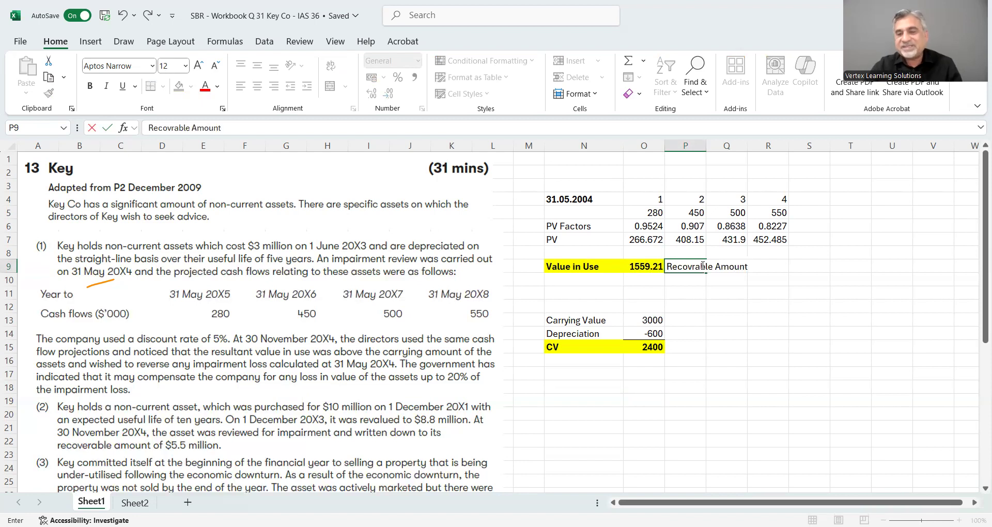
Step: Label N17 "Impairment Loss" and calculate it in O17 as carrying value less value in use with =O15-O9
click(571, 374)
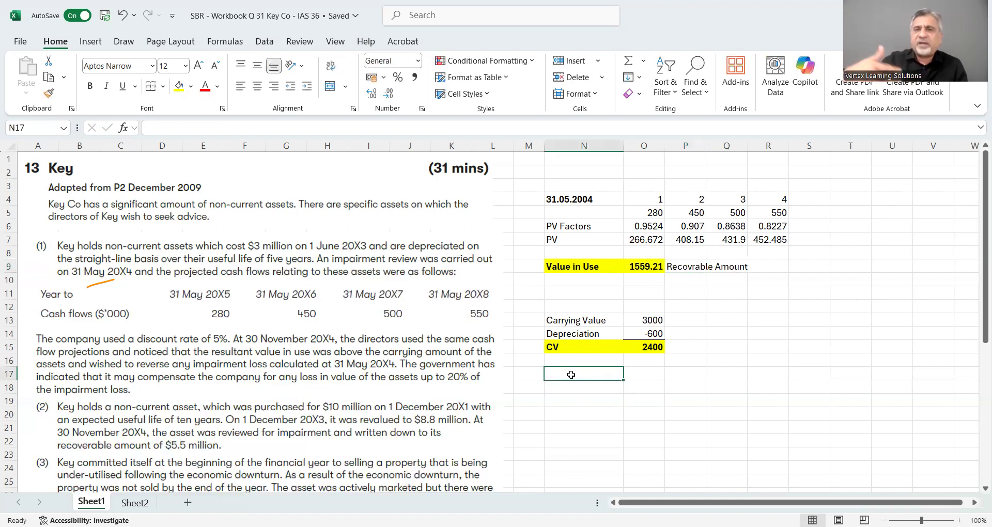
text(I)
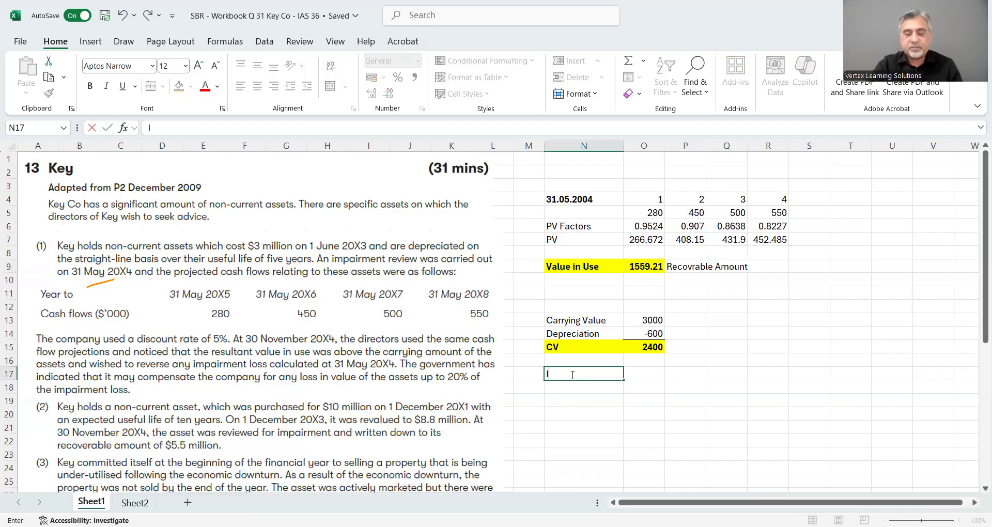
text(mpairment Loss)
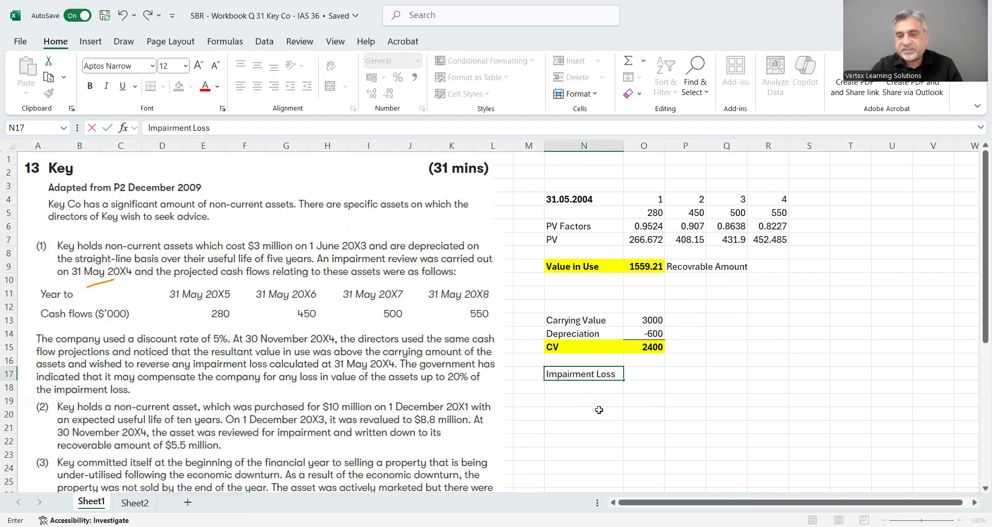
click(644, 373)
text(=)
click(638, 348)
text(-)
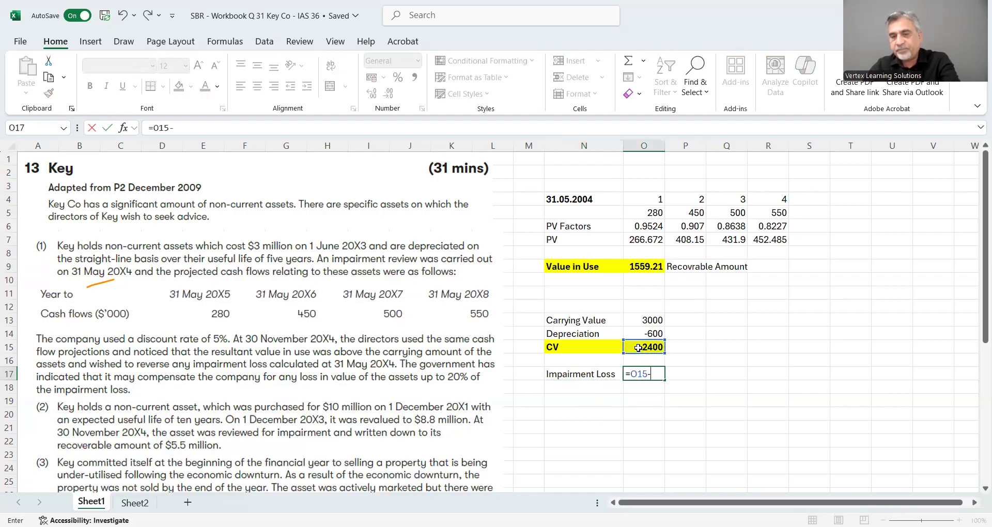
click(635, 267)
key(Return)
Step: Make the Impairment Loss row N17:O17 bold with yellow fill
drag(586, 374, 649, 374)
click(178, 86)
click(90, 86)
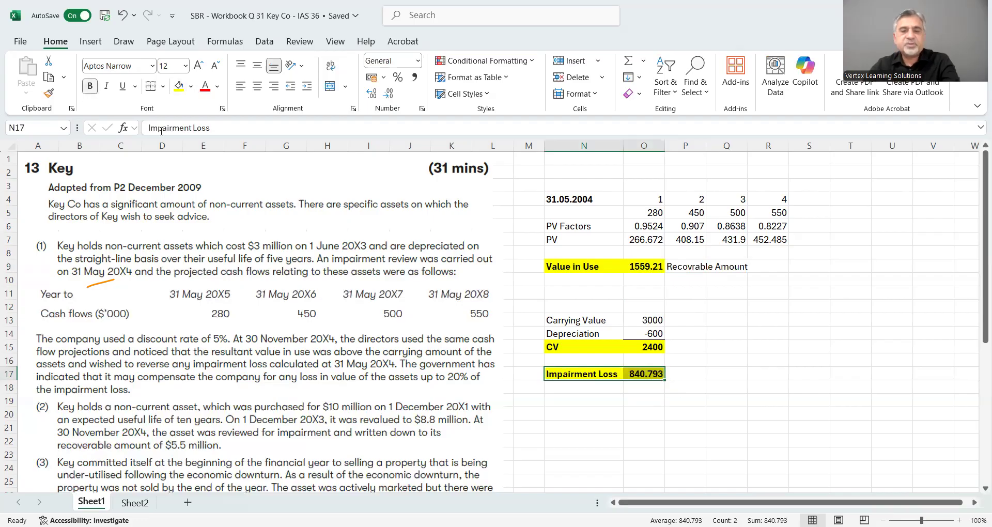
click(698, 374)
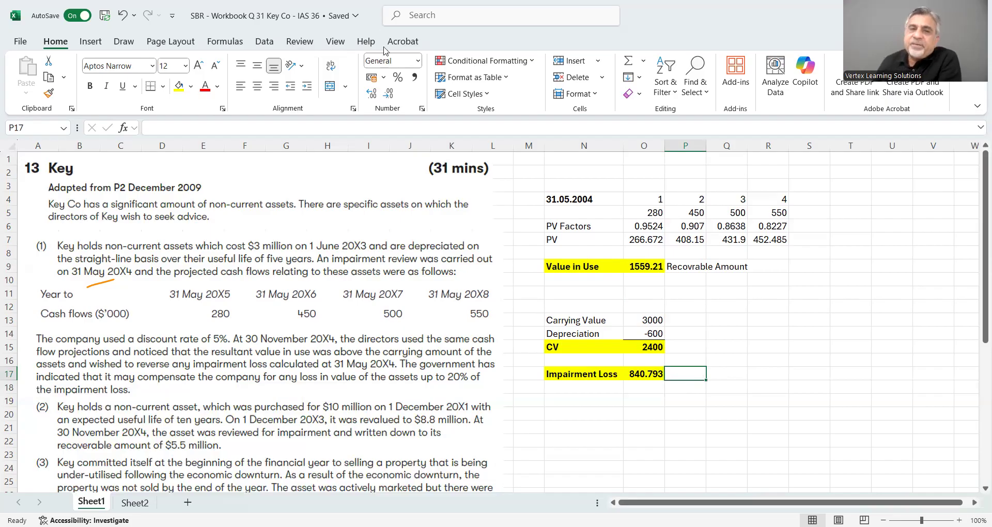
Step: Circle "cost" in item (1) with the annotation pen and sketch a diagram branching into Cost and RM beside the calculations
key(ctrl+2)
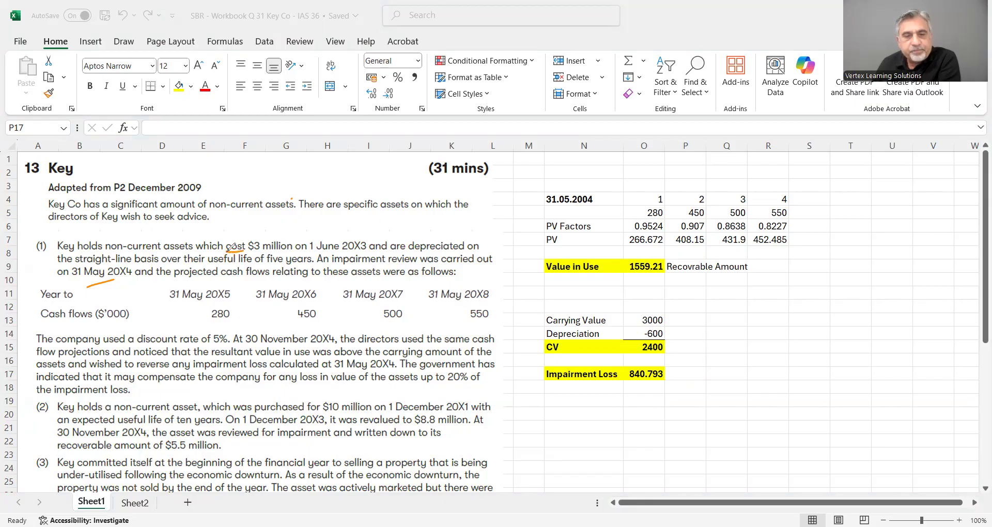
drag(231, 246, 225, 249)
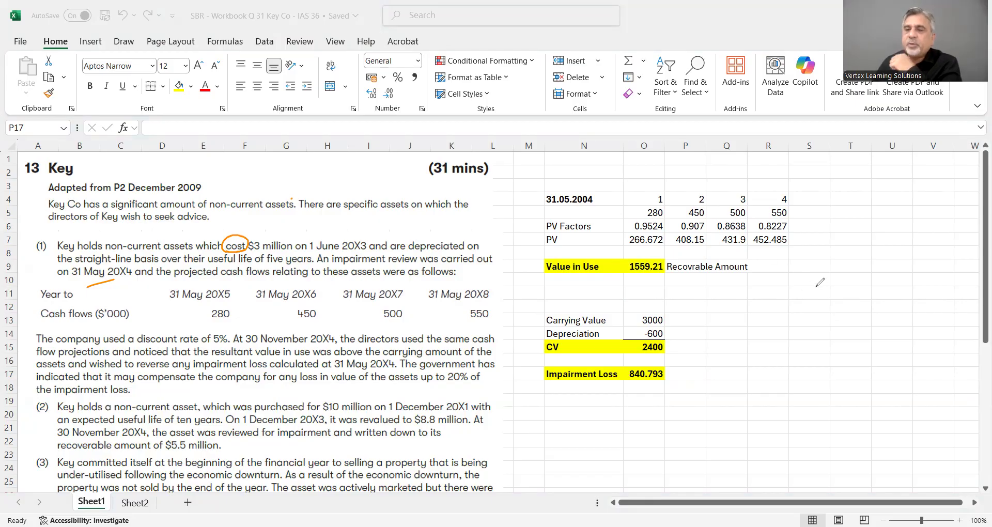
mouse_move(817, 279)
mouse_down()
mouse_move(784, 316)
mouse_move(808, 316)
mouse_move(820, 298)
mouse_move(874, 295)
mouse_move(874, 325)
mouse_move(893, 313)
mouse_move(905, 323)
mouse_up()
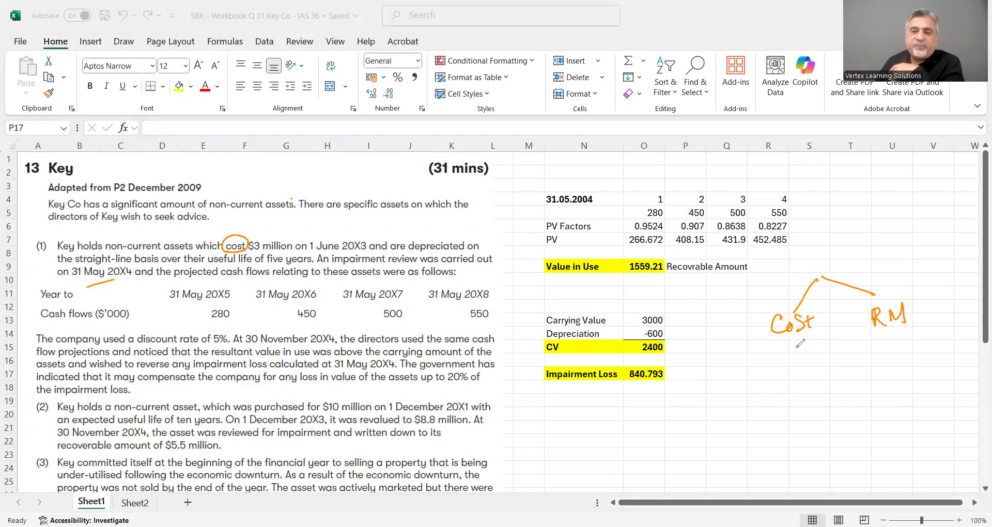
Step: Draw an arrow from Cost to an underlined PnL and annotate the impairment loss figure with PnL
mouse_move(792, 337)
mouse_down()
mouse_move(791, 364)
mouse_move(768, 395)
mouse_move(775, 387)
mouse_up()
mouse_move(781, 392)
mouse_down()
mouse_move(789, 384)
mouse_move(790, 393)
mouse_up()
mouse_move(795, 372)
mouse_down()
mouse_move(795, 392)
mouse_move(805, 384)
mouse_up()
drag(767, 408, 788, 406)
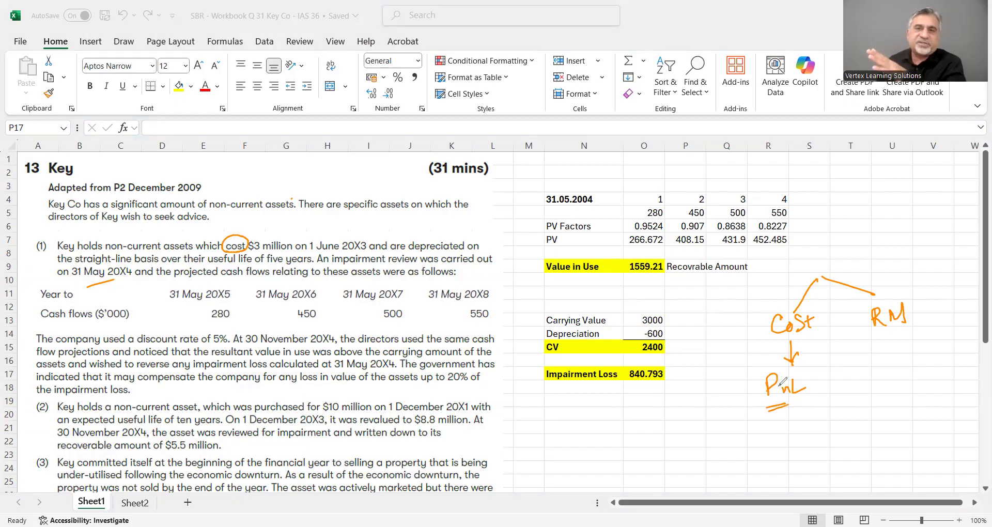
drag(666, 376, 695, 356)
drag(698, 360, 723, 351)
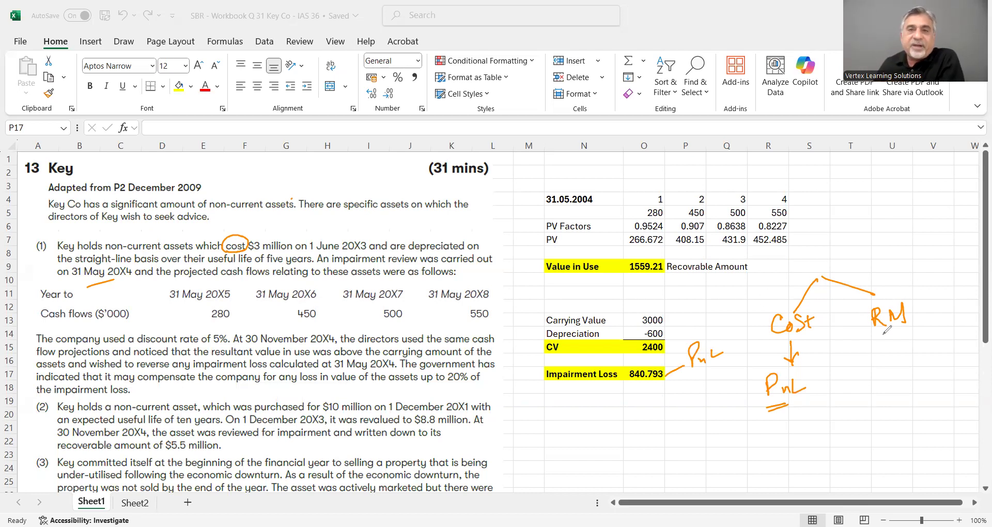
Step: Sketch RM leading to Rev Surp and on to PnL, and clear all the pen annotations
mouse_move(889, 333)
mouse_down()
mouse_move(892, 356)
mouse_move(896, 345)
mouse_move(884, 379)
mouse_move(927, 352)
mouse_move(945, 364)
mouse_move(954, 354)
mouse_up()
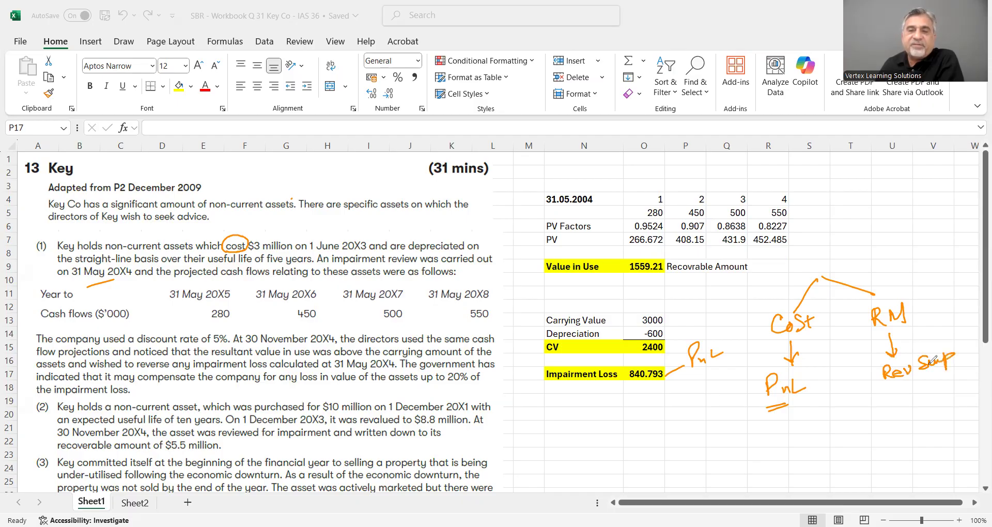
mouse_move(905, 386)
mouse_down()
mouse_move(907, 406)
mouse_move(912, 394)
mouse_move(929, 419)
mouse_move(947, 410)
mouse_up()
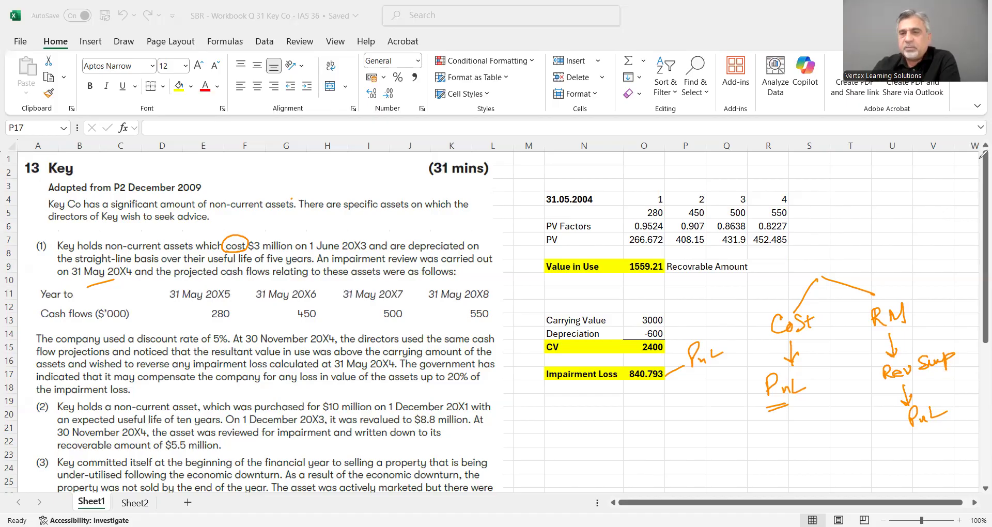
key(Escape)
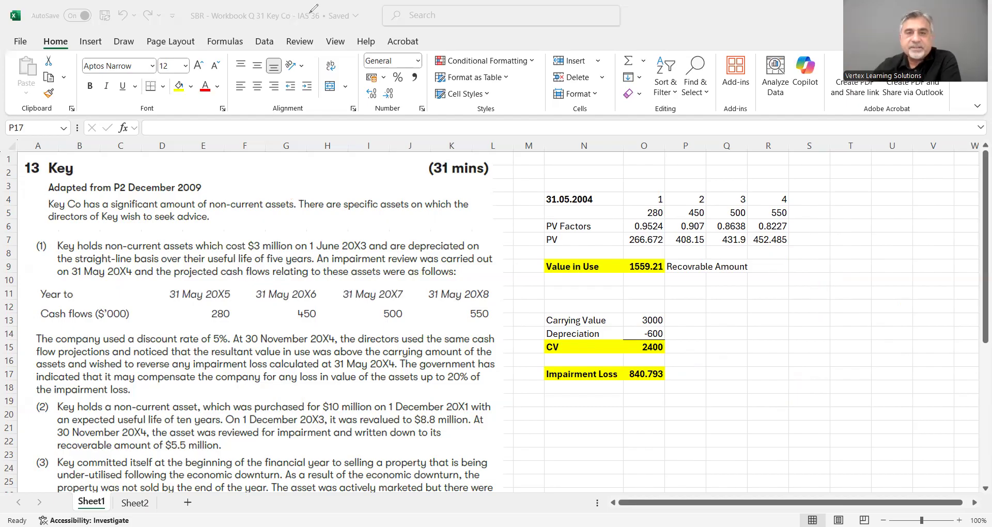
Step: Handwrite the answer outline beside the calculations: "1) IAS 36" and "2) Recov" with the sub-points FV and V in Use
scroll(614, 264, down, 1)
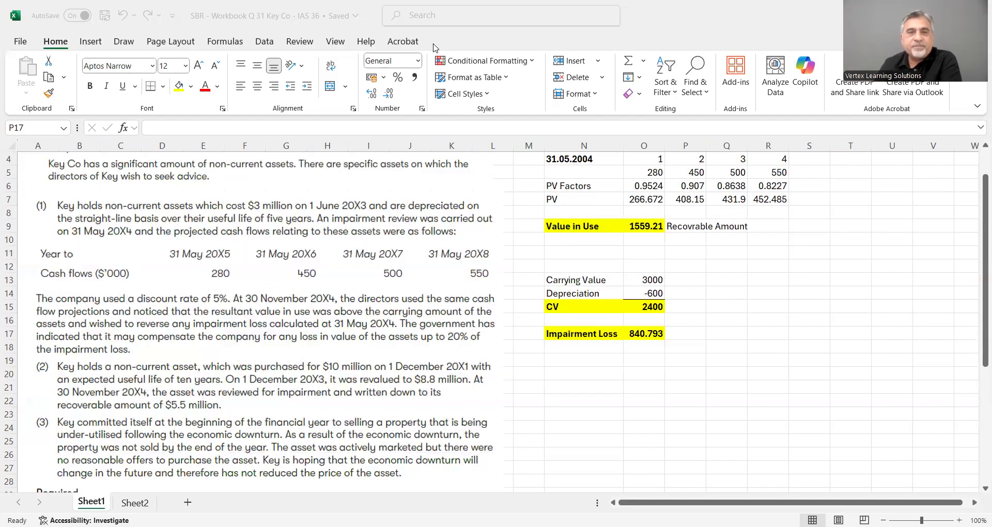
mouse_move(765, 239)
mouse_down()
mouse_move(772, 253)
mouse_move(764, 242)
mouse_move(759, 258)
mouse_move(766, 235)
mouse_move(825, 240)
mouse_move(819, 254)
mouse_move(850, 234)
mouse_move(852, 251)
mouse_move(863, 237)
mouse_move(866, 249)
mouse_up()
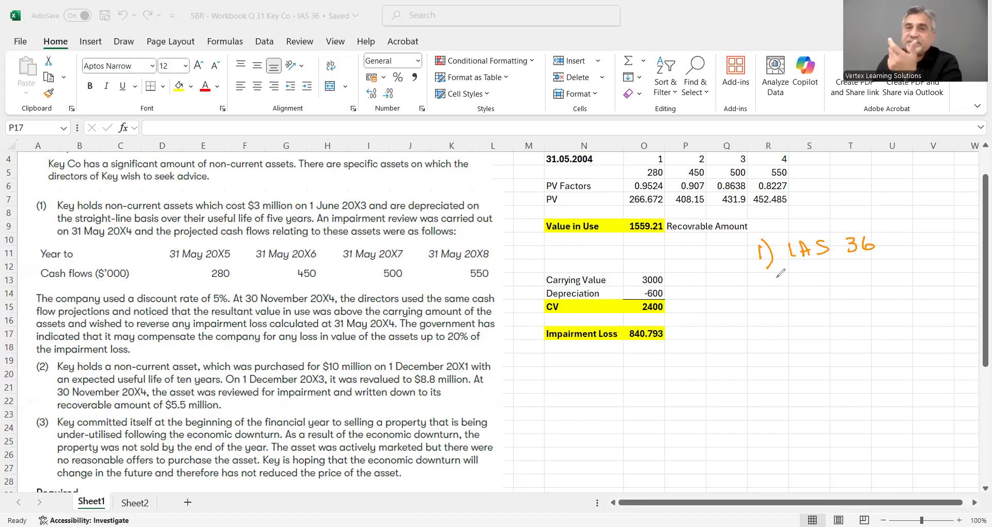
mouse_move(759, 289)
mouse_down()
mouse_move(769, 309)
mouse_move(796, 292)
mouse_move(856, 294)
mouse_up()
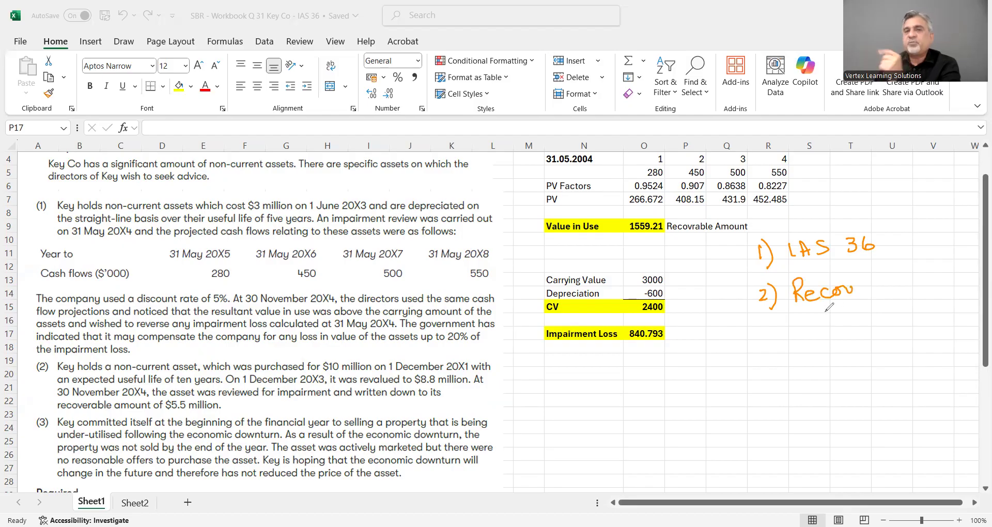
drag(826, 313, 858, 306)
drag(866, 301, 876, 300)
mouse_move(829, 336)
mouse_down()
mouse_move(869, 326)
mouse_move(876, 337)
mouse_move(902, 317)
mouse_move(903, 330)
mouse_move(933, 324)
mouse_up()
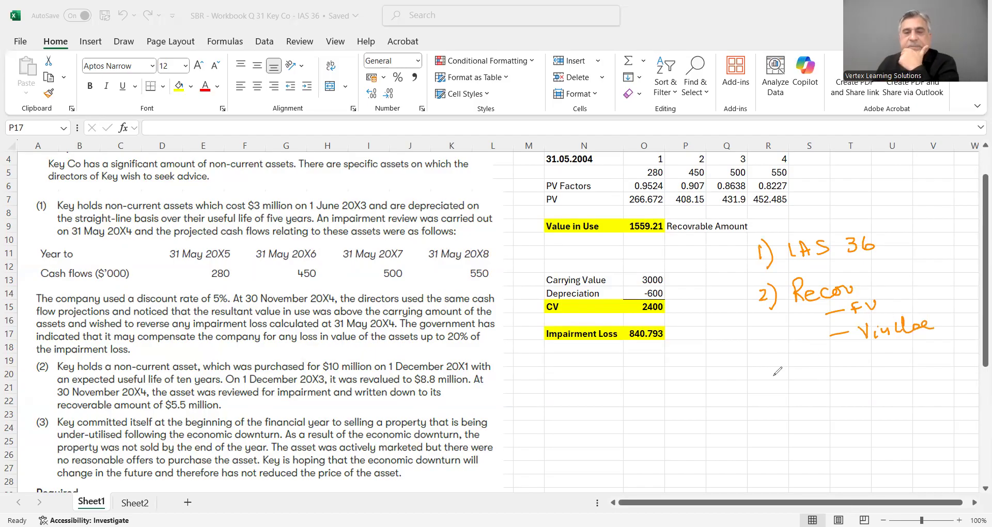
Step: Handwrite outline point "3) Imp → Acctg" with a tick and underline beneath its words, and start point "4)"
mouse_move(765, 371)
mouse_down()
mouse_move(778, 394)
mouse_move(815, 368)
mouse_move(816, 385)
mouse_up()
mouse_move(820, 380)
mouse_down()
mouse_move(842, 397)
mouse_move(857, 377)
mouse_move(863, 385)
mouse_move(900, 374)
mouse_move(919, 355)
mouse_move(919, 375)
mouse_up()
mouse_move(915, 365)
mouse_down()
mouse_move(929, 361)
mouse_move(932, 390)
mouse_up()
drag(809, 397, 821, 394)
drag(899, 388, 908, 391)
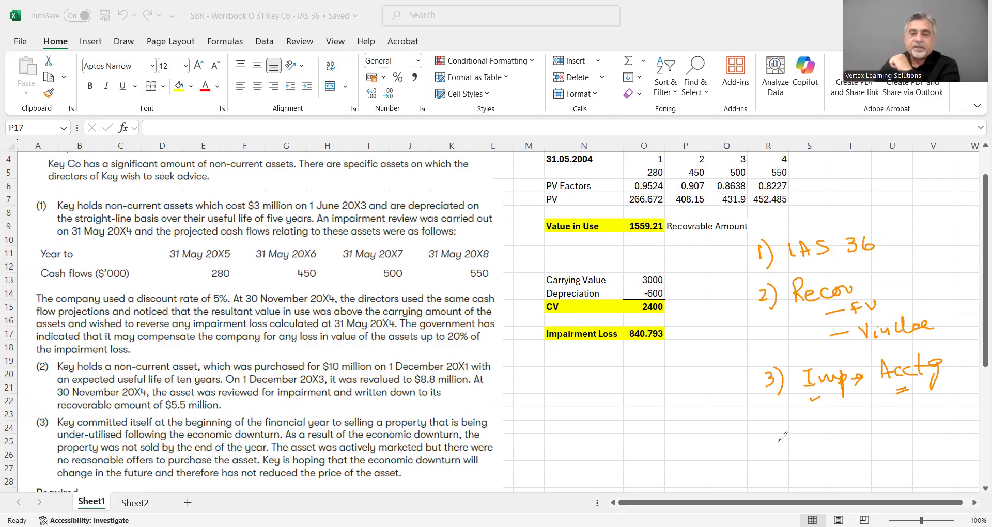
drag(776, 428, 781, 453)
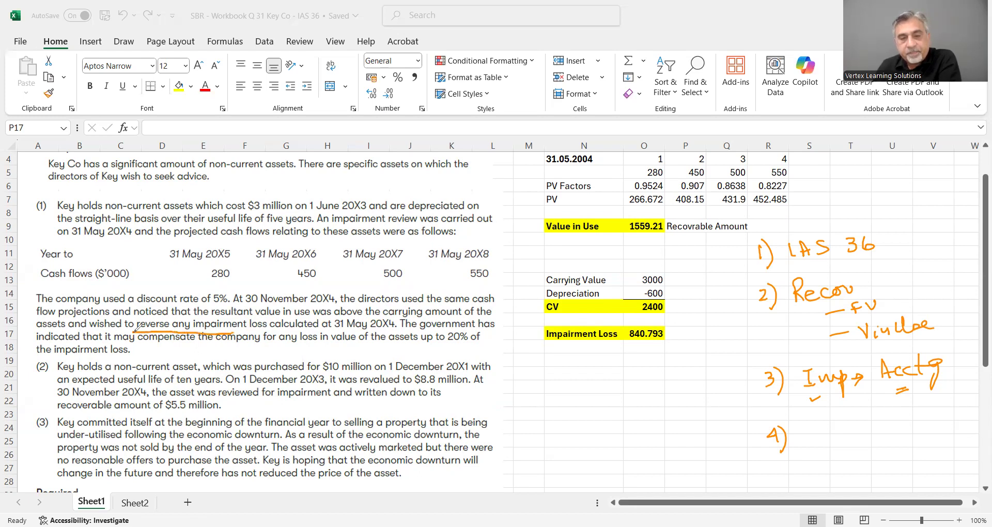
Step: Circle "reverse any impairment", "same cash" and "above" in the question, tick the discount rate and impairment loss, and draw a wavy line above item (1)
mouse_move(247, 321)
mouse_down()
mouse_move(158, 315)
mouse_move(135, 330)
mouse_up()
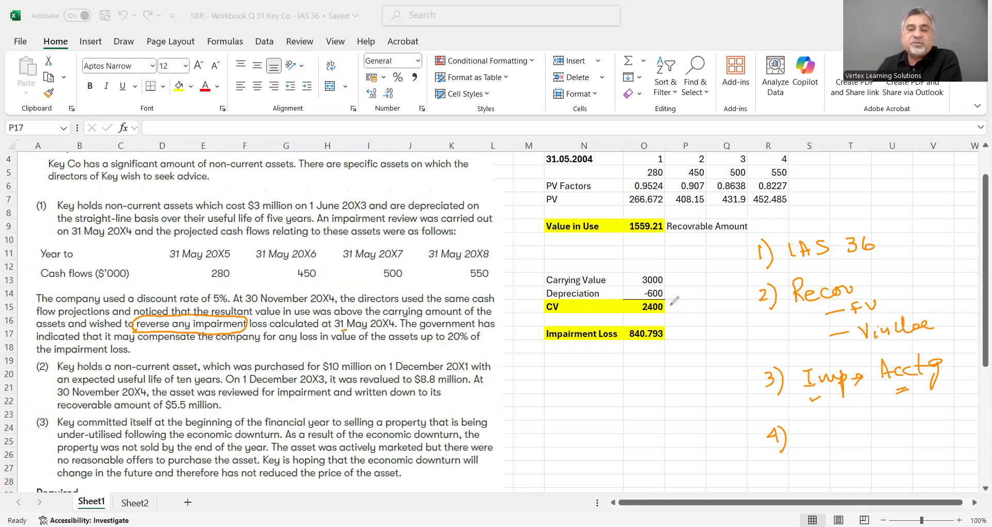
drag(671, 331, 682, 326)
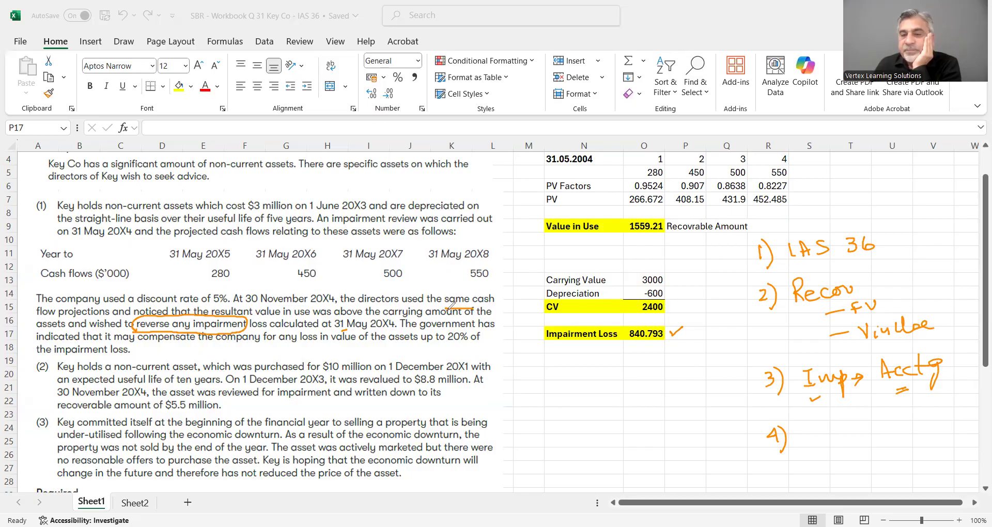
mouse_move(473, 307)
mouse_down()
mouse_move(496, 305)
mouse_move(481, 287)
mouse_move(442, 295)
mouse_move(455, 286)
mouse_up()
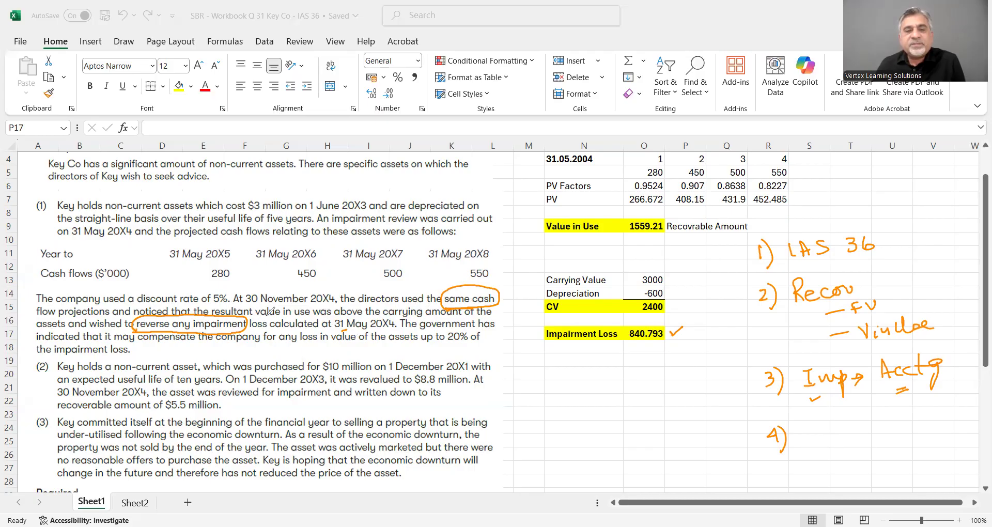
drag(158, 299, 175, 292)
mouse_move(341, 320)
mouse_down()
mouse_move(366, 310)
mouse_move(330, 304)
mouse_move(334, 319)
mouse_up()
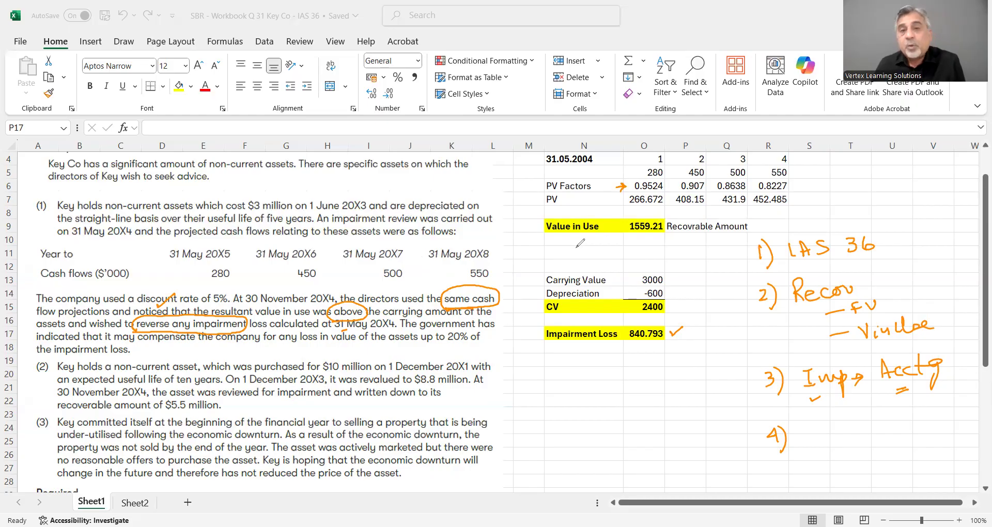
drag(328, 180, 385, 178)
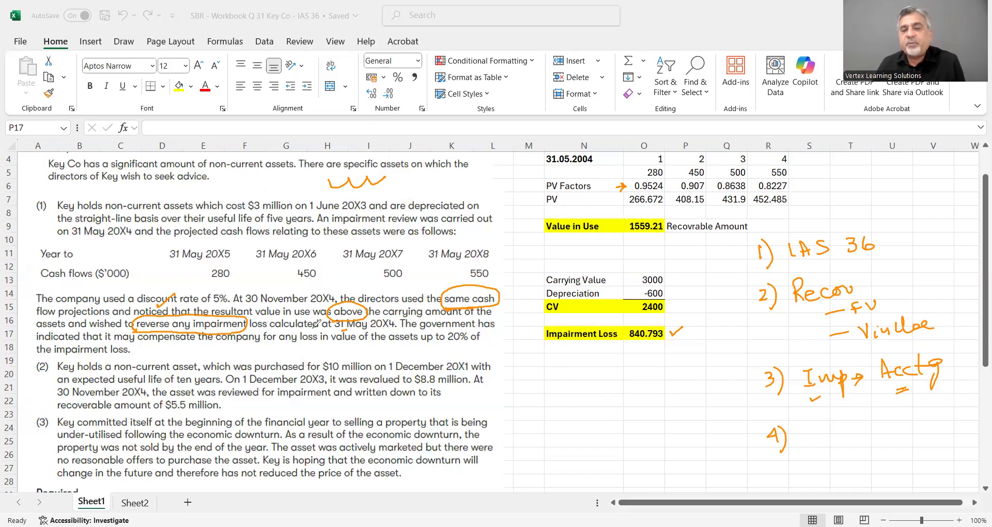
Step: Mark a cross beside the impairment reversal paragraph and handwrite "Reversal" for point 4, adding "5)" below it
drag(493, 328, 504, 339)
drag(505, 329, 493, 339)
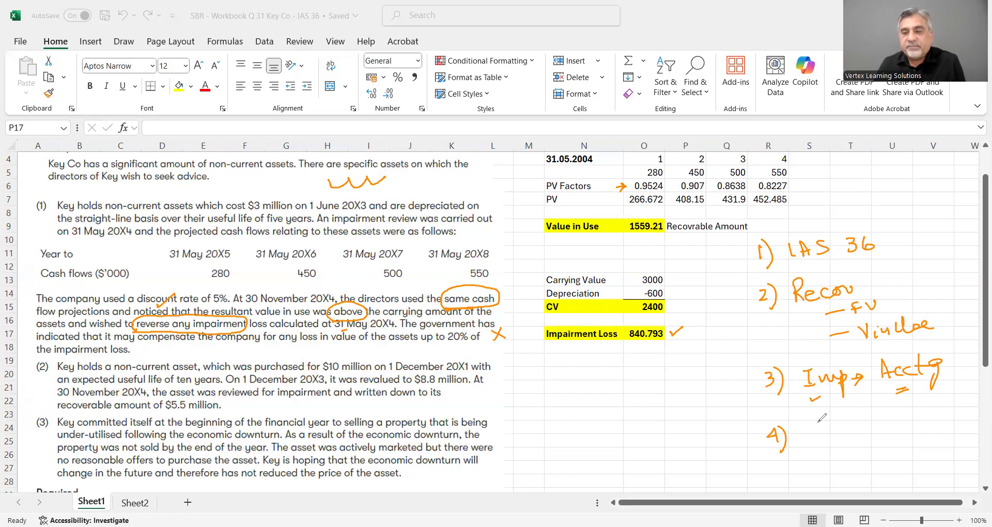
mouse_move(814, 416)
mouse_down()
mouse_move(838, 430)
mouse_move(857, 417)
mouse_move(892, 416)
mouse_move(889, 398)
mouse_up()
mouse_move(788, 456)
mouse_down()
mouse_move(785, 473)
mouse_move(801, 458)
mouse_move(797, 481)
mouse_up()
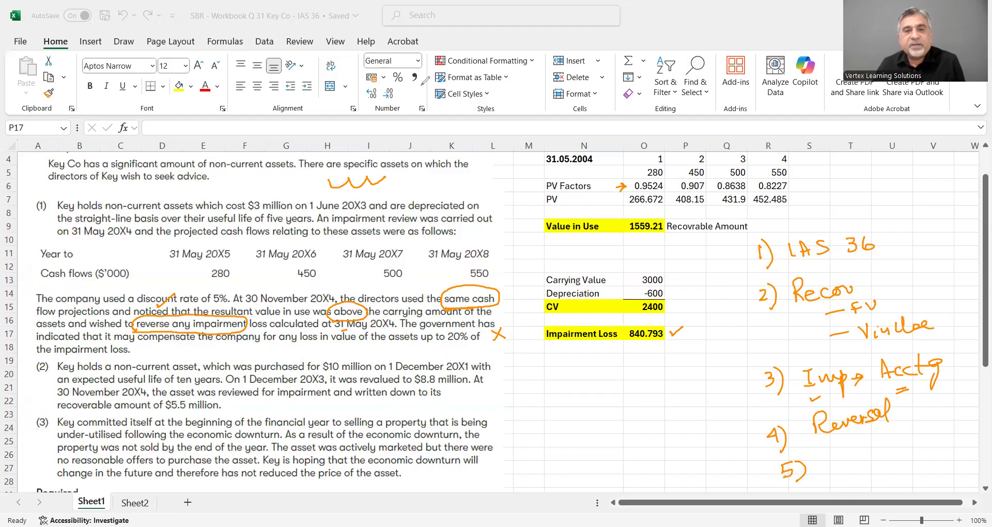
Step: Erase the pen marks over the discount rate and reversal paragraph, and underline "indicated" and "may" in the government compensation sentence
drag(361, 309, 134, 326)
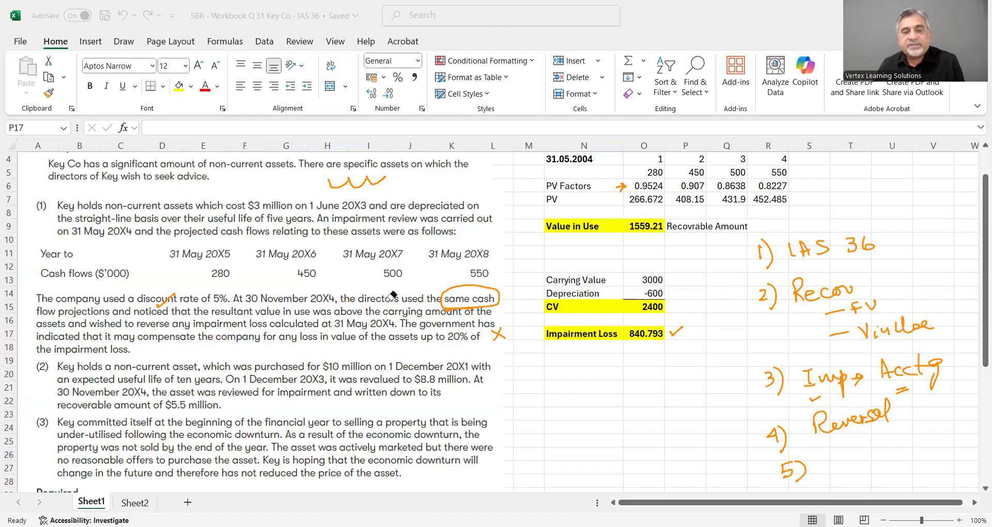
drag(393, 295, 460, 308)
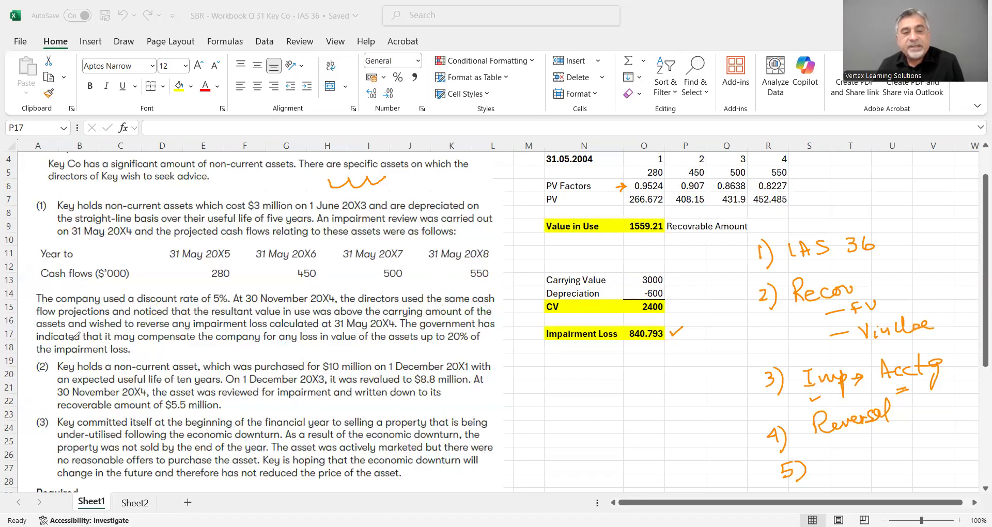
drag(52, 343, 66, 343)
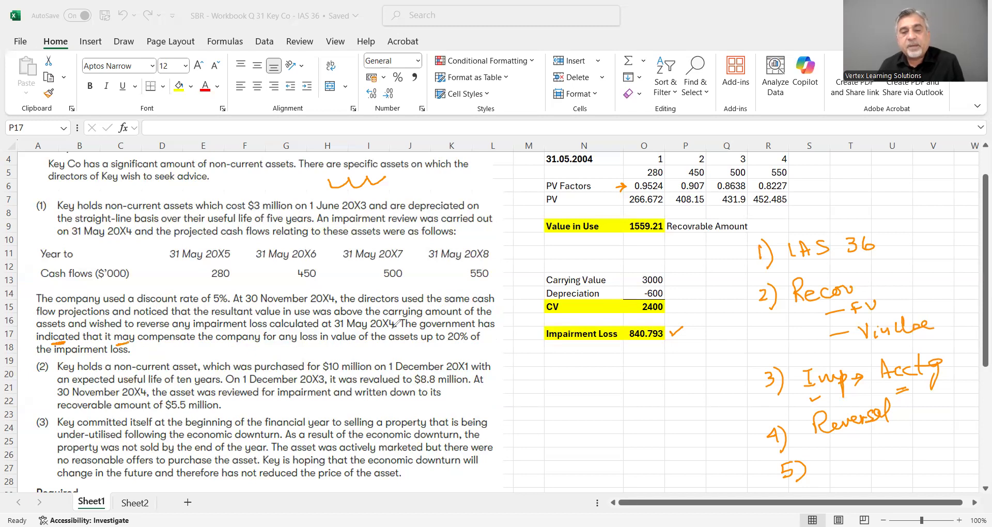
Step: Double-underline "20%" and circle "indicated" and "may" in the government compensation sentence, and handwrite "Conting" for outline point 5
drag(444, 345, 456, 344)
drag(443, 349, 454, 348)
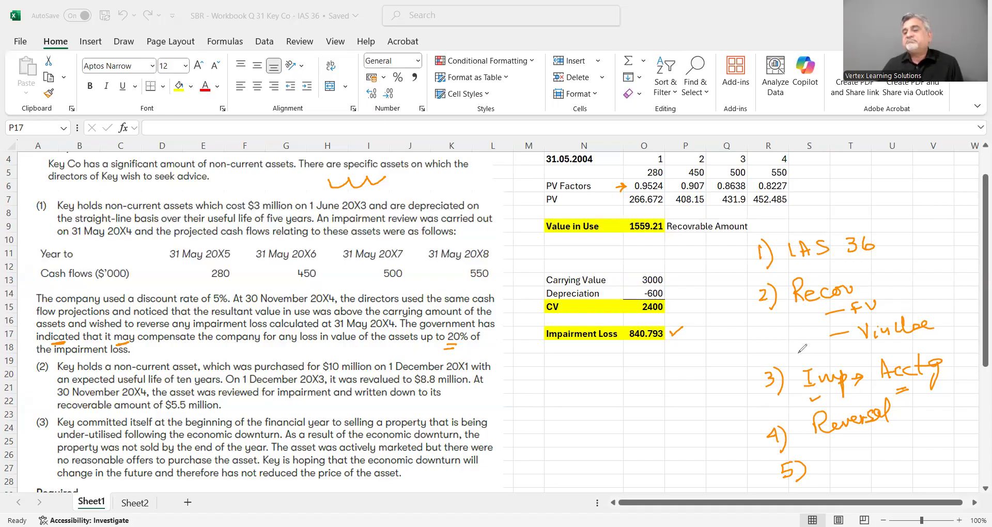
mouse_move(842, 451)
mouse_down()
mouse_move(834, 470)
mouse_move(885, 445)
mouse_move(913, 454)
mouse_move(902, 467)
mouse_up()
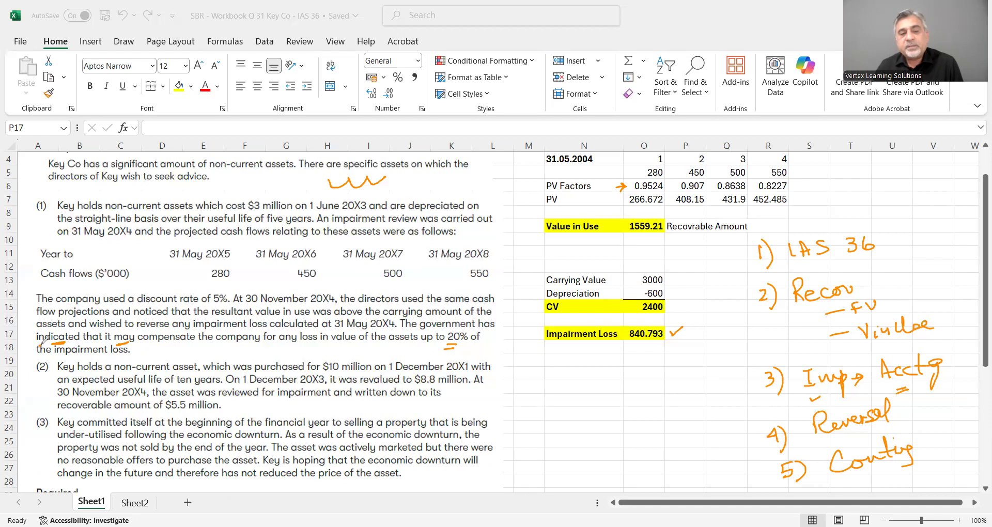
mouse_move(44, 339)
mouse_down()
mouse_move(50, 321)
mouse_move(34, 343)
mouse_up()
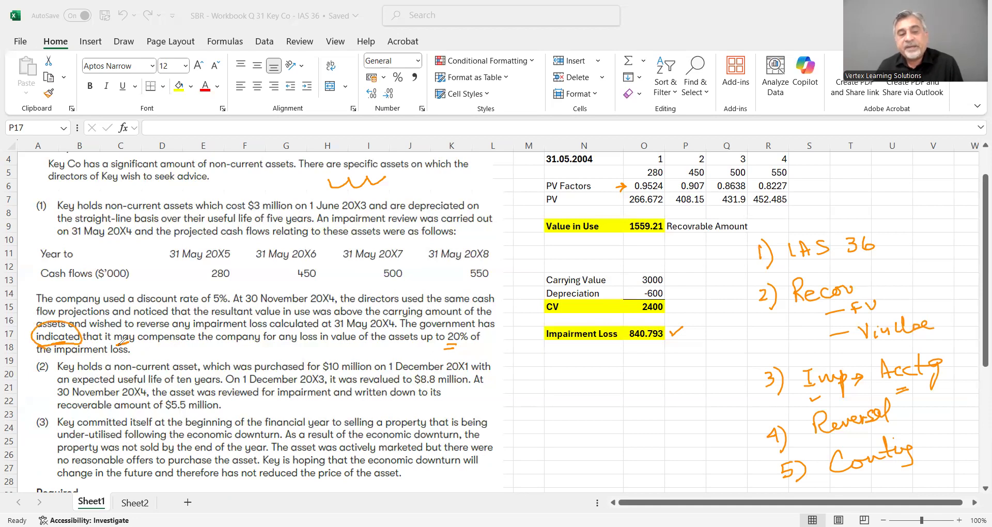
mouse_move(132, 346)
mouse_down()
mouse_move(119, 325)
mouse_move(125, 332)
mouse_up()
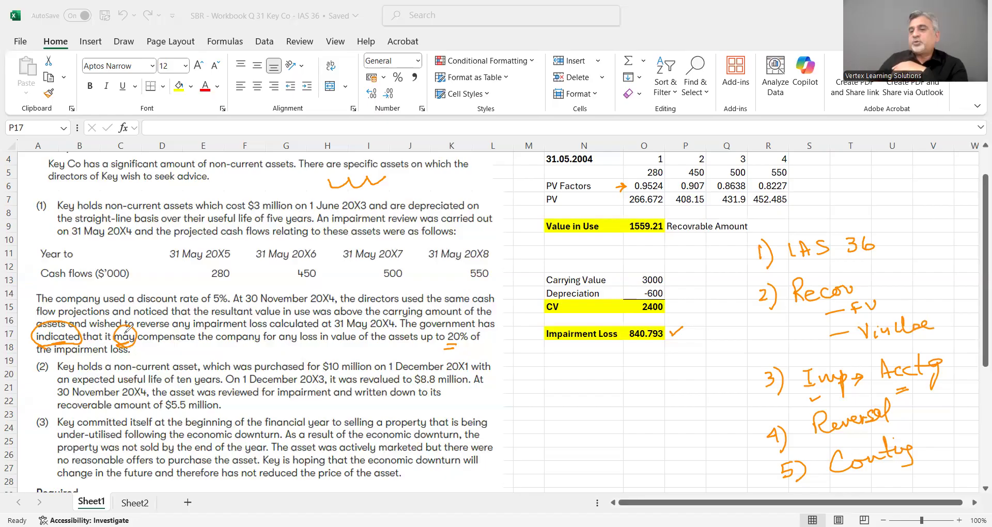
Step: Draw a tick after "IAS 36" in outline point 1 and another tick beside point 2
drag(898, 239, 916, 235)
drag(737, 306, 754, 291)
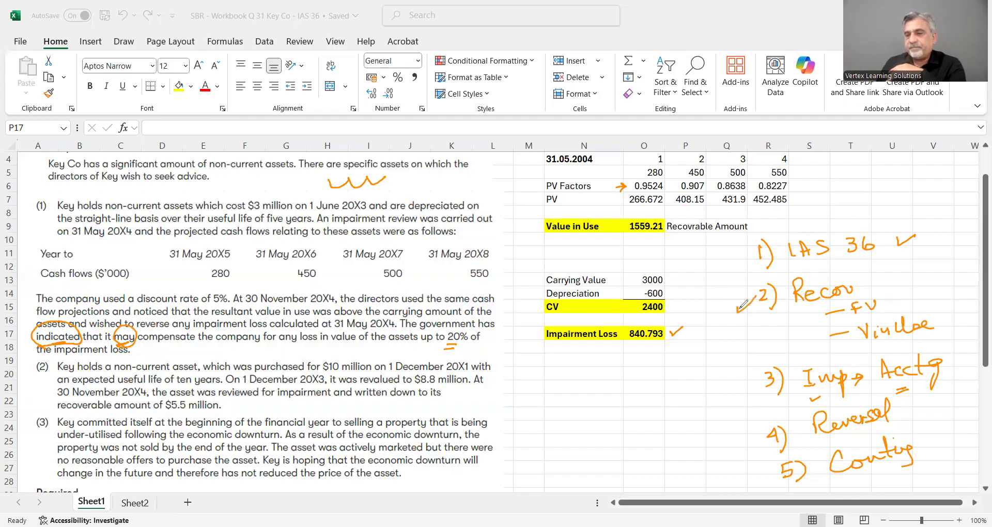
click(732, 386)
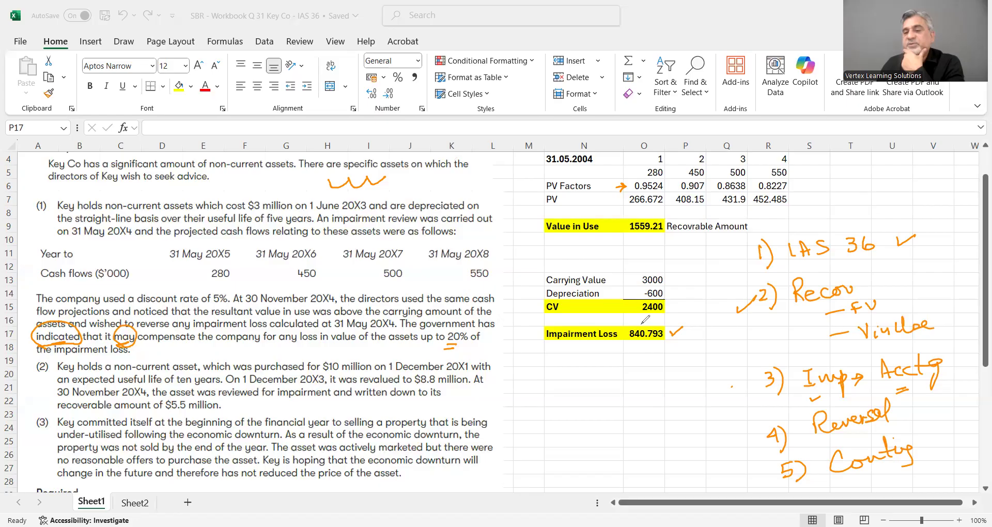
Step: Circle the CV and value in use figures, draw a line with a tick beside the PV table, and box the impairment loss
mouse_move(644, 312)
mouse_down()
mouse_move(671, 305)
mouse_move(640, 318)
mouse_up()
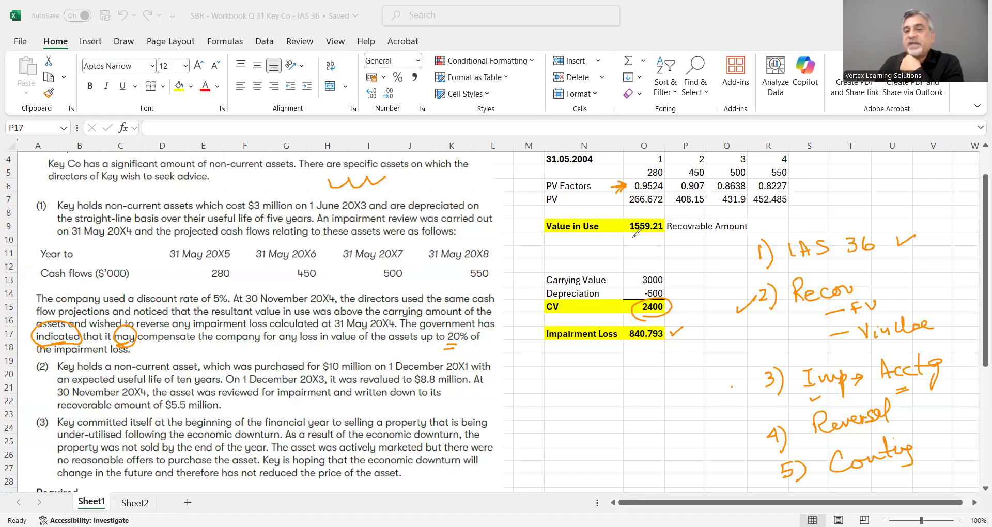
mouse_move(632, 233)
mouse_down()
mouse_move(661, 231)
mouse_move(633, 213)
mouse_move(640, 236)
mouse_up()
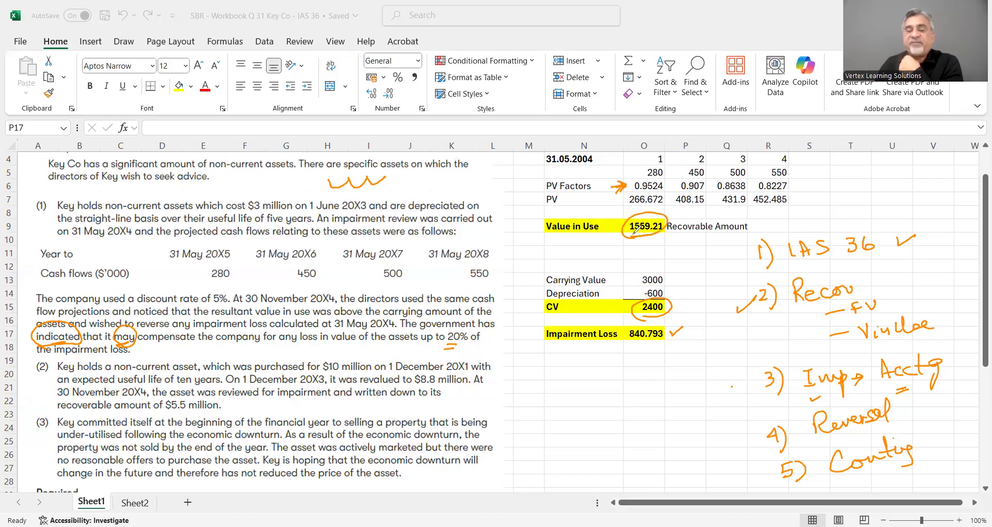
mouse_move(794, 155)
mouse_down()
mouse_move(801, 194)
mouse_move(818, 166)
mouse_up()
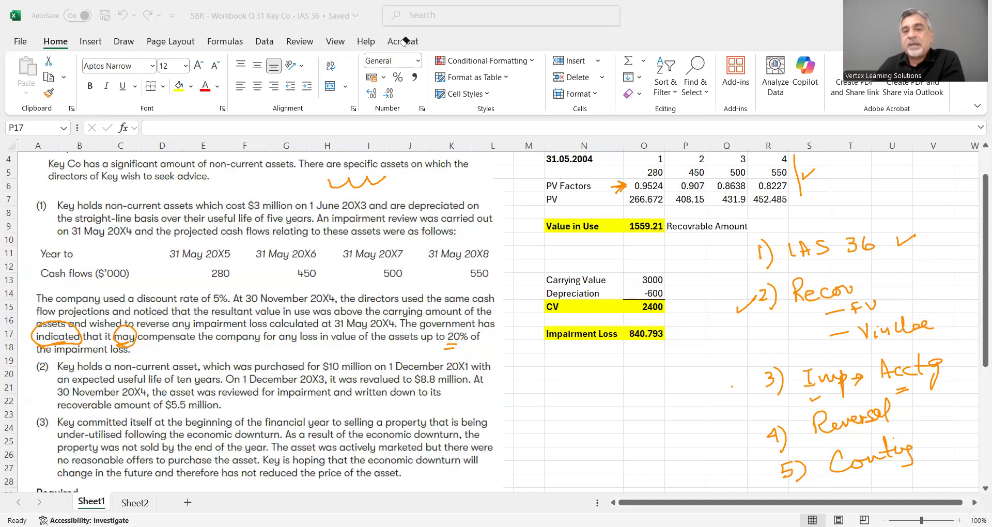
click(644, 238)
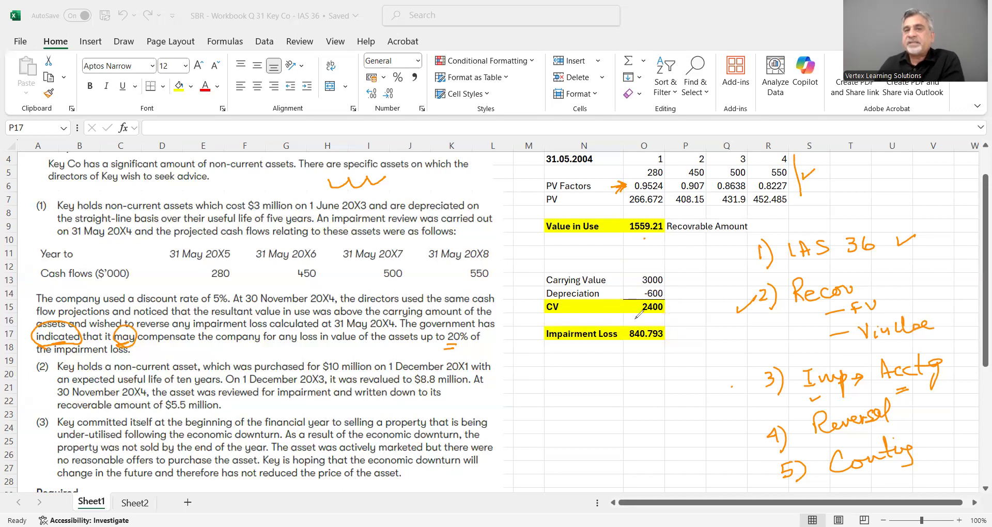
mouse_move(649, 342)
mouse_down()
mouse_move(629, 343)
mouse_move(666, 341)
mouse_move(659, 315)
mouse_move(628, 324)
mouse_move(629, 339)
mouse_up()
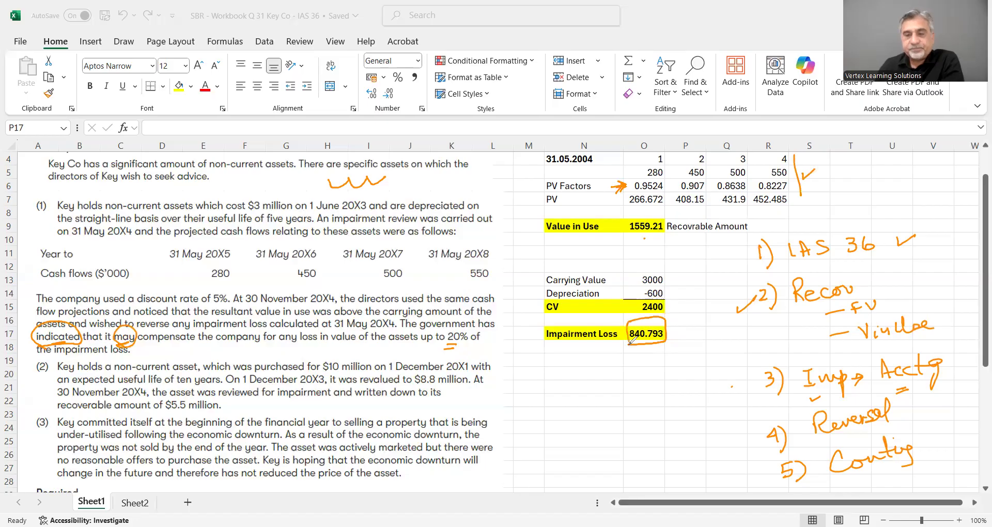
Step: Underline "Imp" and circle "Acctg" in point 3, draw a doubled arrow below the impairment loss, and circle "cost" in item (1)
mouse_move(817, 399)
mouse_down()
mouse_move(833, 391)
mouse_move(810, 399)
mouse_up()
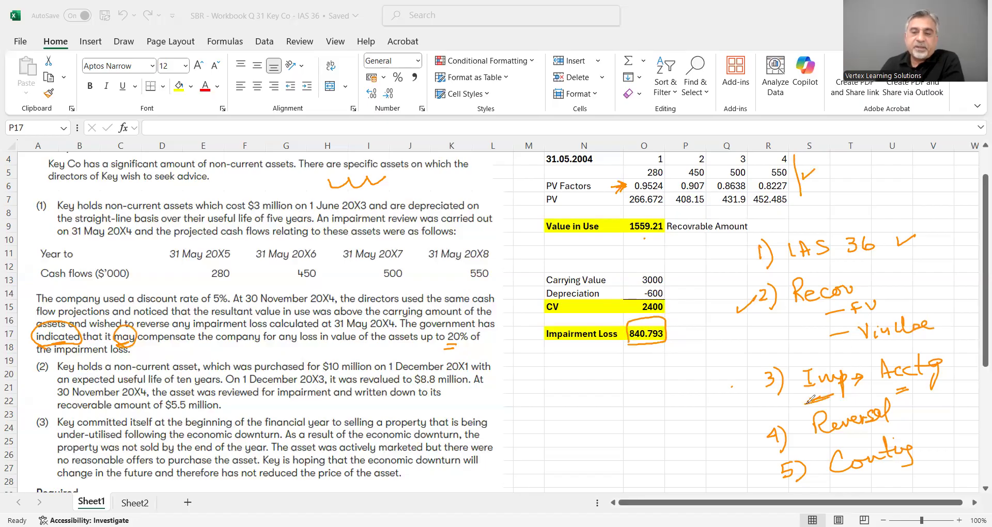
mouse_move(933, 348)
mouse_down()
mouse_move(939, 370)
mouse_move(898, 388)
mouse_move(879, 379)
mouse_move(903, 387)
mouse_up()
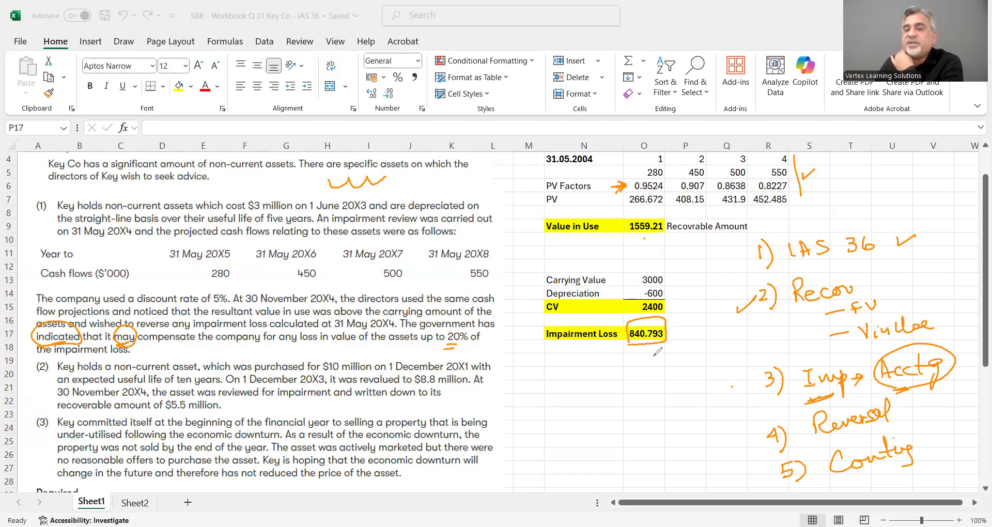
mouse_move(650, 355)
mouse_down()
mouse_move(687, 343)
mouse_move(679, 356)
mouse_up()
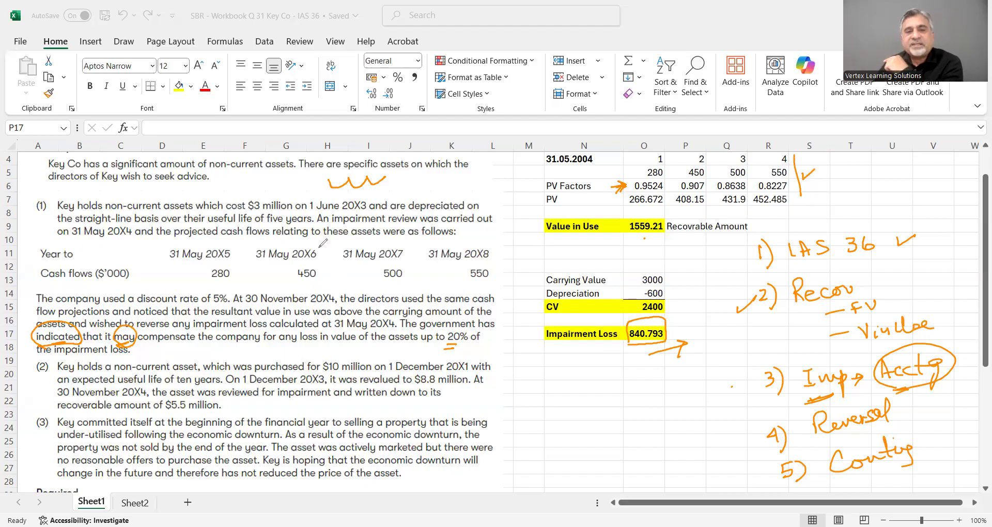
mouse_move(242, 211)
mouse_down()
mouse_move(222, 197)
mouse_move(238, 211)
mouse_up()
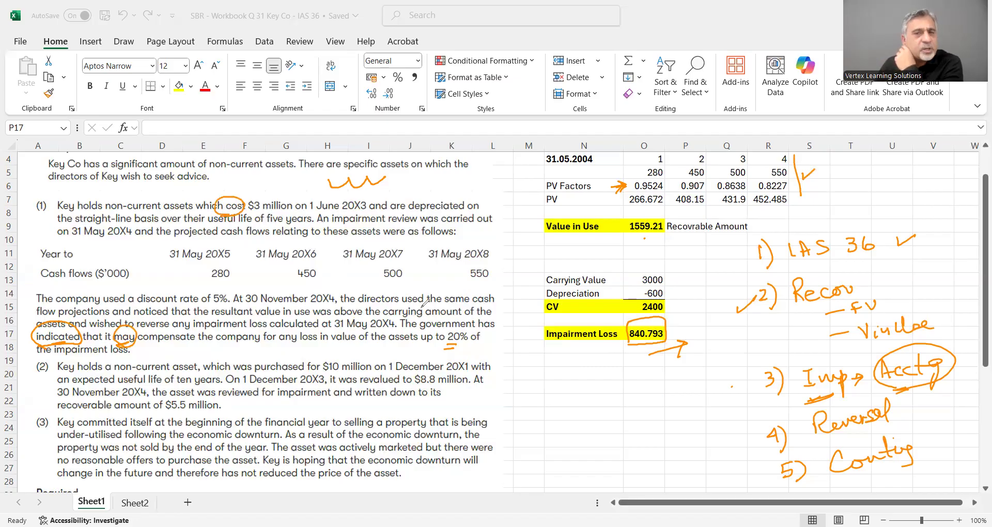
drag(674, 348, 632, 359)
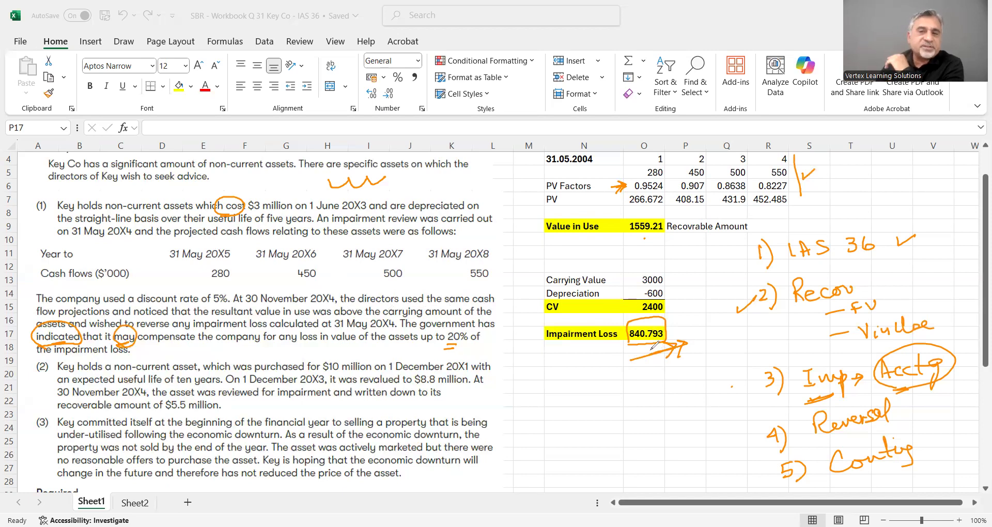
Step: Draw arrows beside outline points 3 and 4, and erase the pen marks over "cost", "may", "indicated" and the introductory paragraph
mouse_move(749, 381)
mouse_down()
mouse_move(724, 385)
mouse_move(744, 397)
mouse_up()
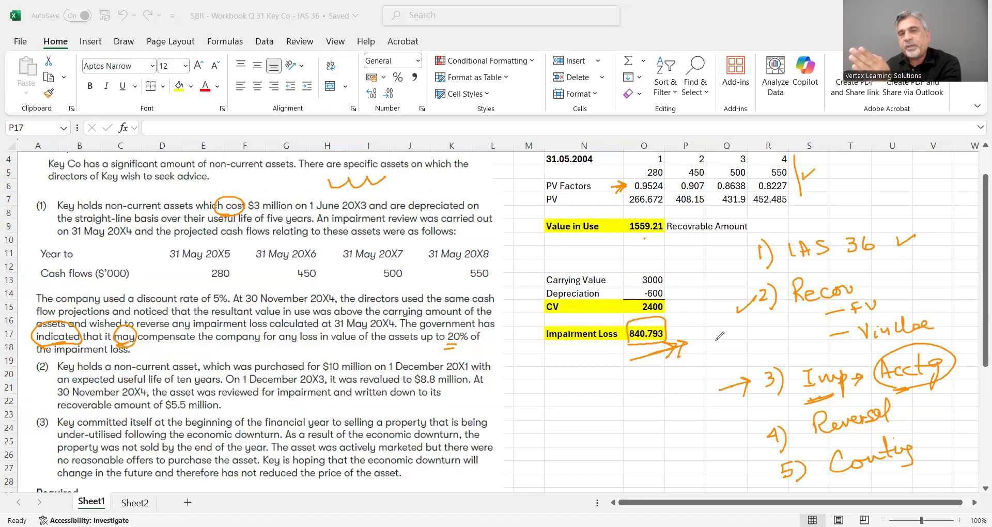
drag(734, 445, 755, 438)
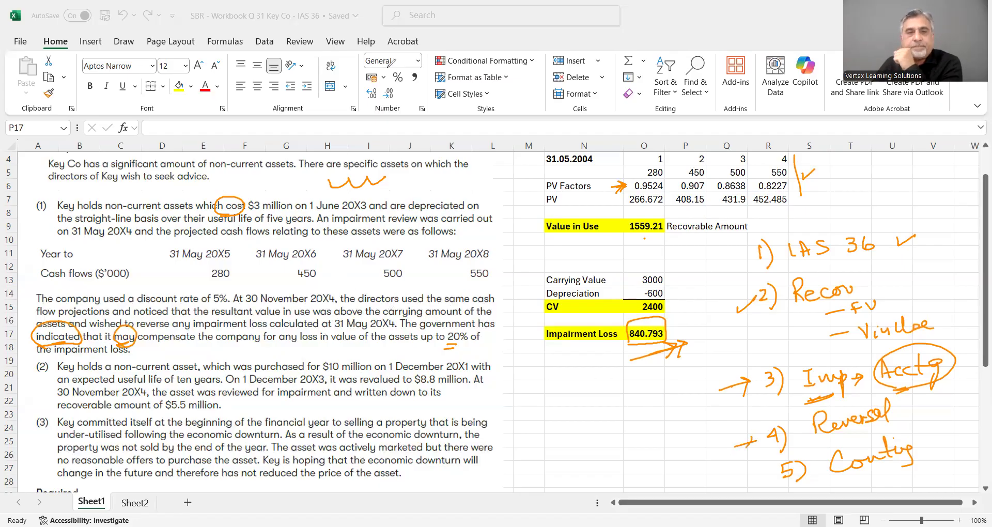
click(230, 198)
click(124, 335)
click(56, 335)
click(357, 182)
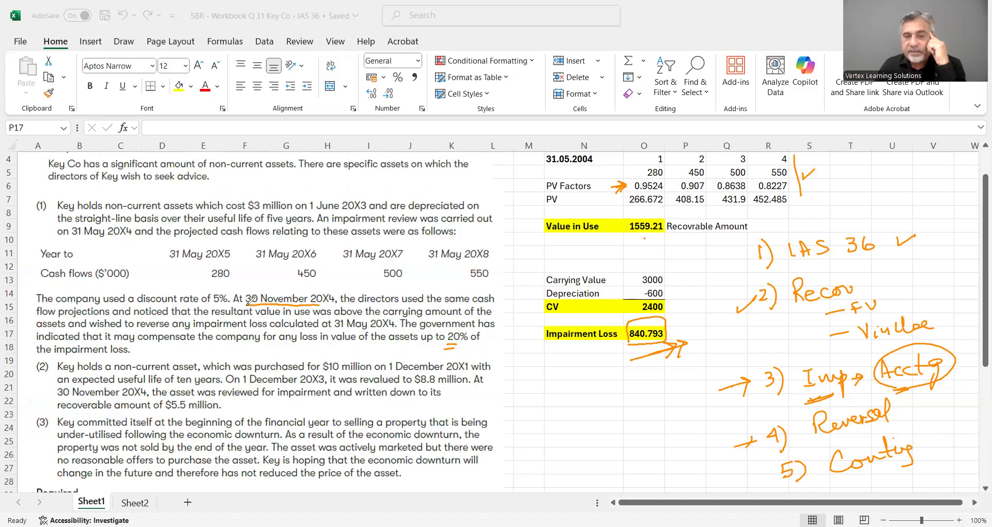
Step: Circle "30 November 20X4", "same cash" and the four cash flow figures 280, 450, 500 and 550 in the question
mouse_move(337, 298)
mouse_down()
mouse_move(289, 288)
mouse_move(246, 305)
mouse_up()
mouse_move(463, 299)
mouse_down()
mouse_move(450, 303)
mouse_move(461, 310)
mouse_up()
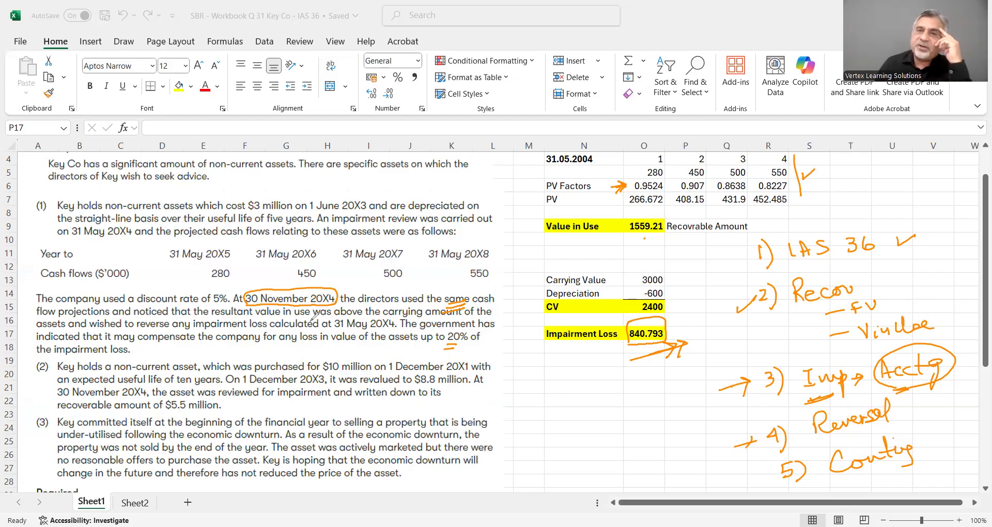
mouse_move(454, 312)
mouse_down()
mouse_move(477, 313)
mouse_move(494, 284)
mouse_move(437, 310)
mouse_up()
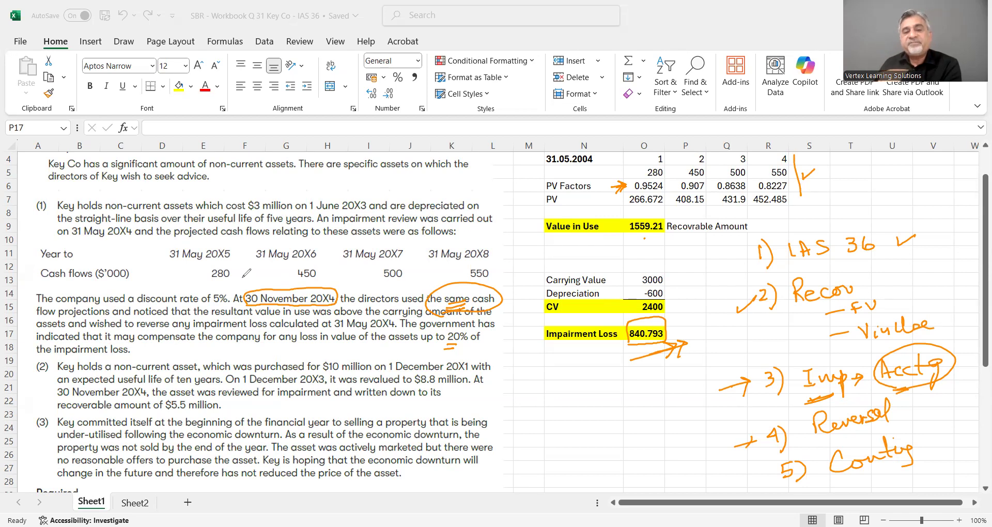
mouse_move(235, 279)
mouse_down()
mouse_move(211, 283)
mouse_move(215, 265)
mouse_up()
mouse_move(316, 267)
mouse_down()
mouse_move(297, 280)
mouse_move(310, 265)
mouse_up()
mouse_move(380, 280)
mouse_down()
mouse_move(406, 280)
mouse_move(373, 268)
mouse_move(375, 283)
mouse_up()
drag(468, 276, 470, 270)
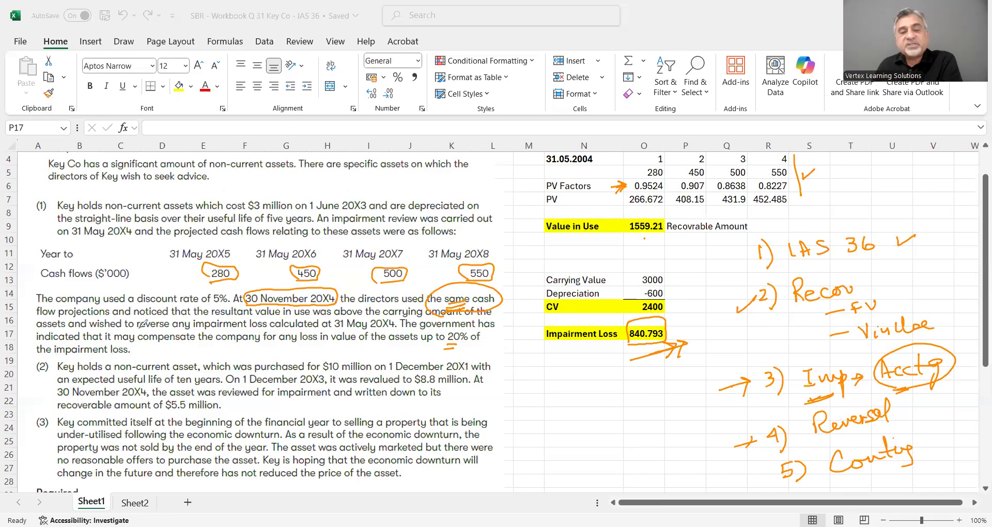
Step: Draw a cross over "reverse", circle "indicated" and "it may" in the compensation sentence, and put a cross beside outline point 5
mouse_move(150, 308)
mouse_down()
mouse_move(130, 333)
mouse_move(148, 326)
mouse_up()
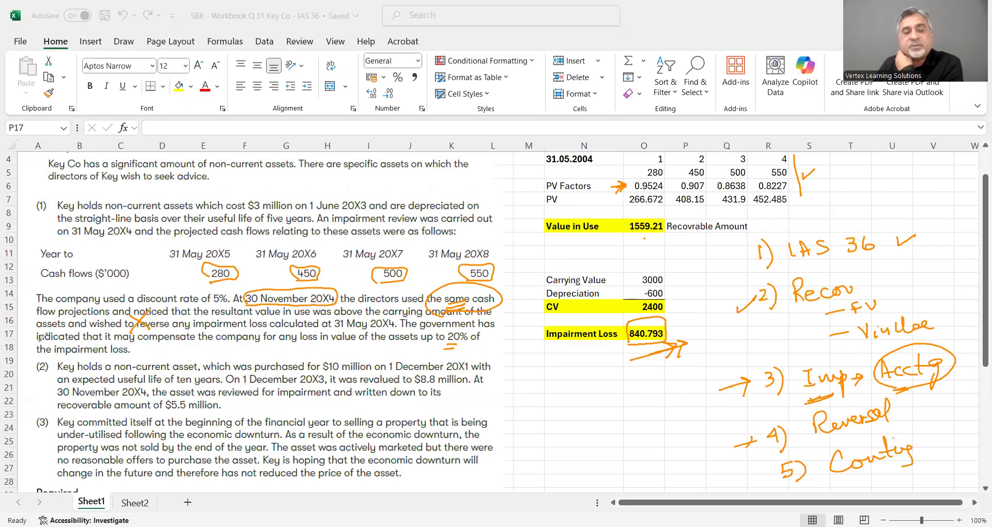
mouse_move(44, 337)
mouse_down()
mouse_move(38, 342)
mouse_move(75, 346)
mouse_move(76, 325)
mouse_move(47, 343)
mouse_up()
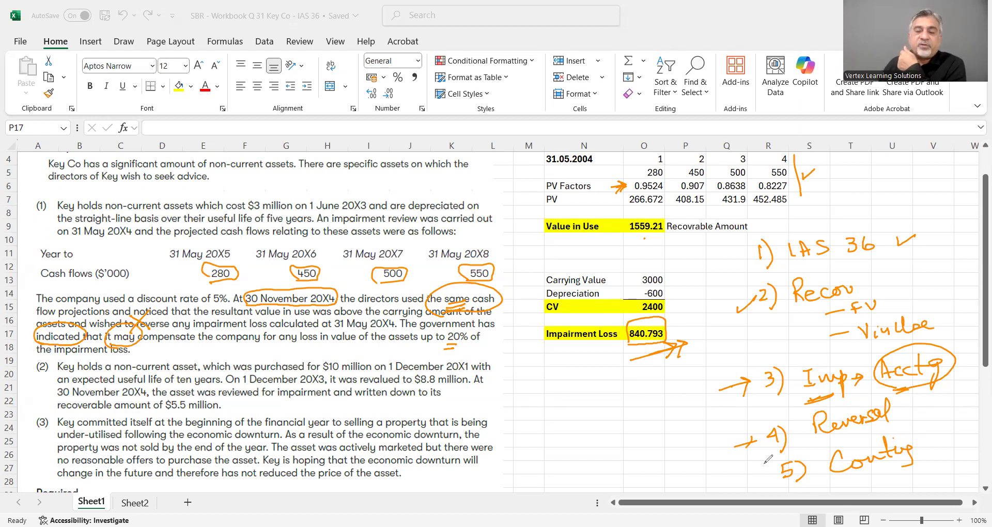
mouse_move(747, 464)
mouse_down()
mouse_move(776, 483)
mouse_move(752, 486)
mouse_up()
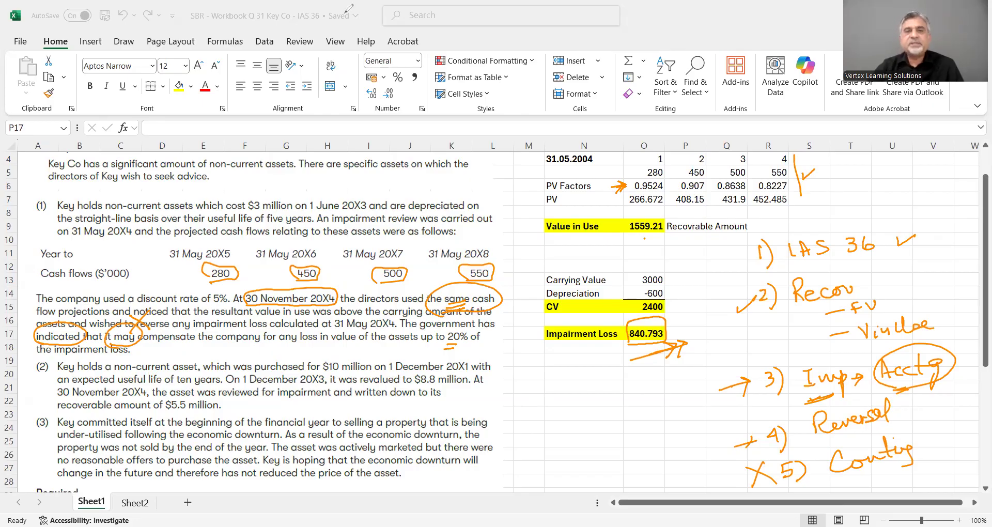
Step: Exit the pen annotation mode and clear all handwritten marks from the worksheet
key(Escape)
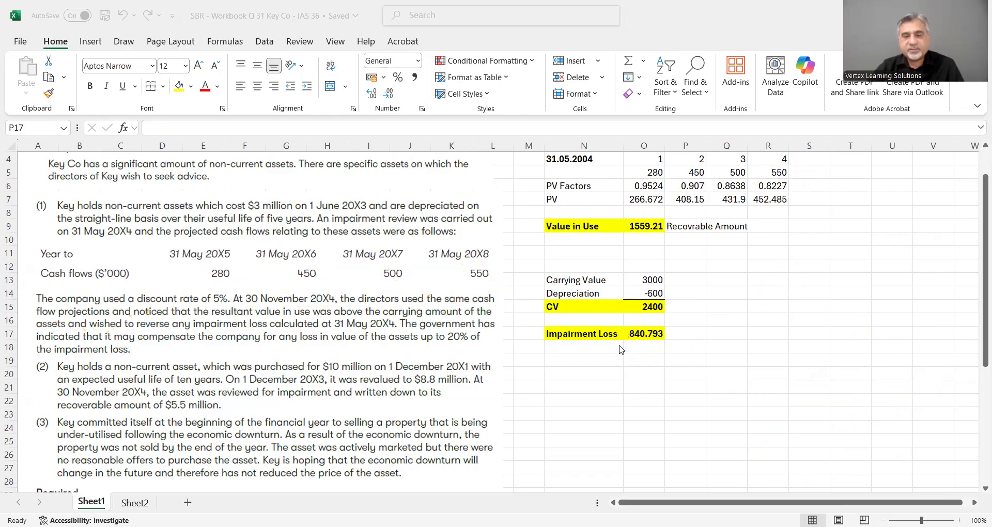